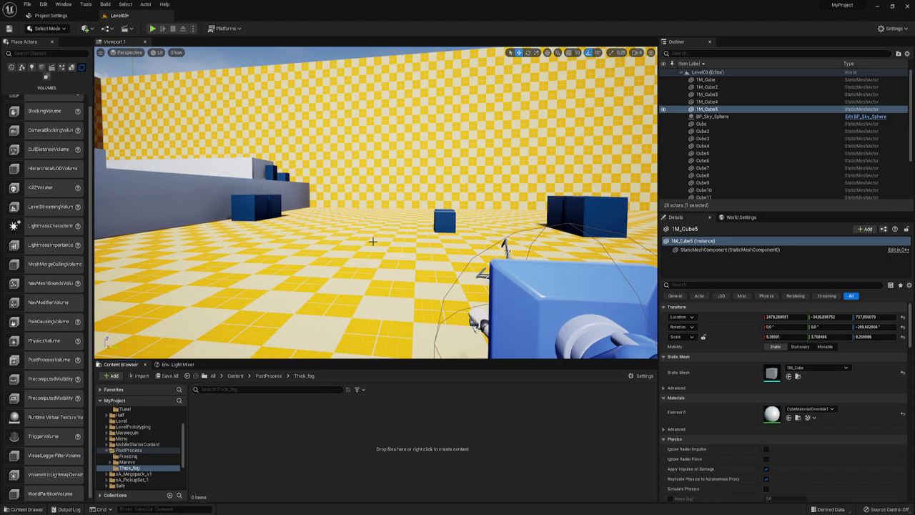
Create a new material named Thick_fog and open it in the Material Editor.
right_click(274, 414)
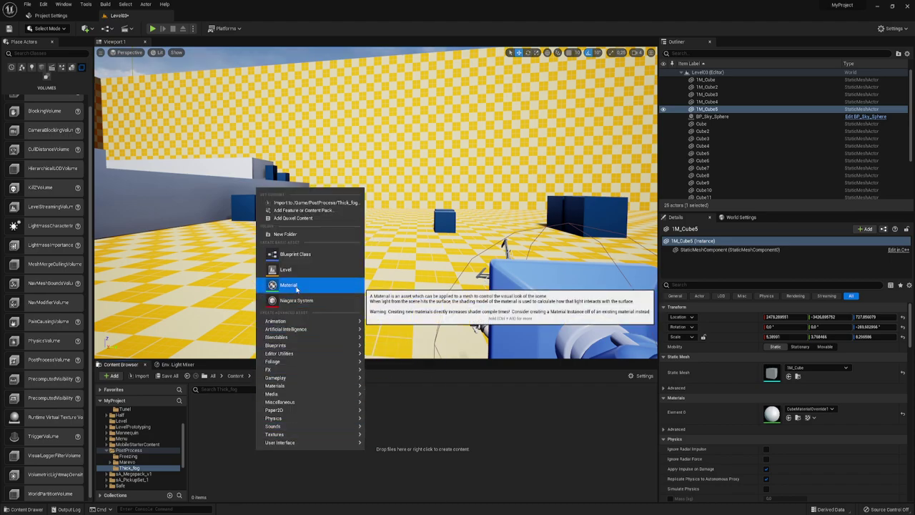
left_click(297, 285)
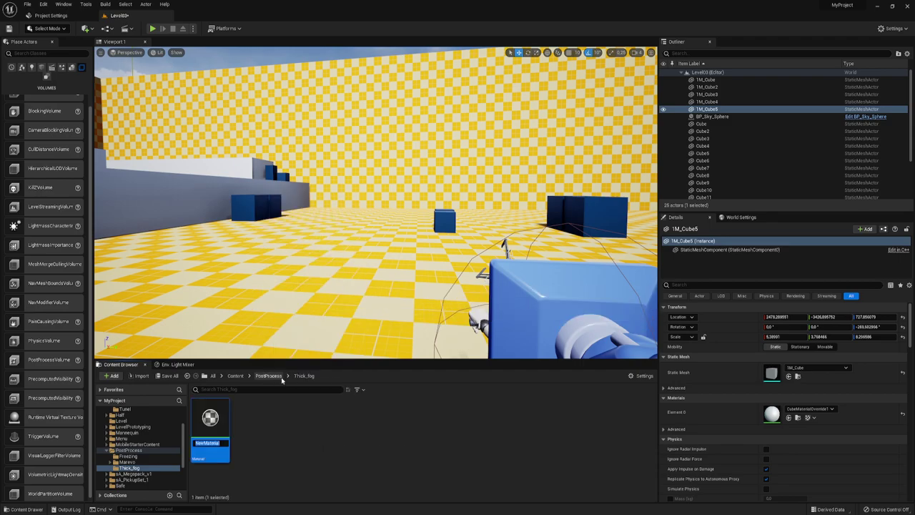
type("Thi")
type("ck_")
type("fog")
key("Return")
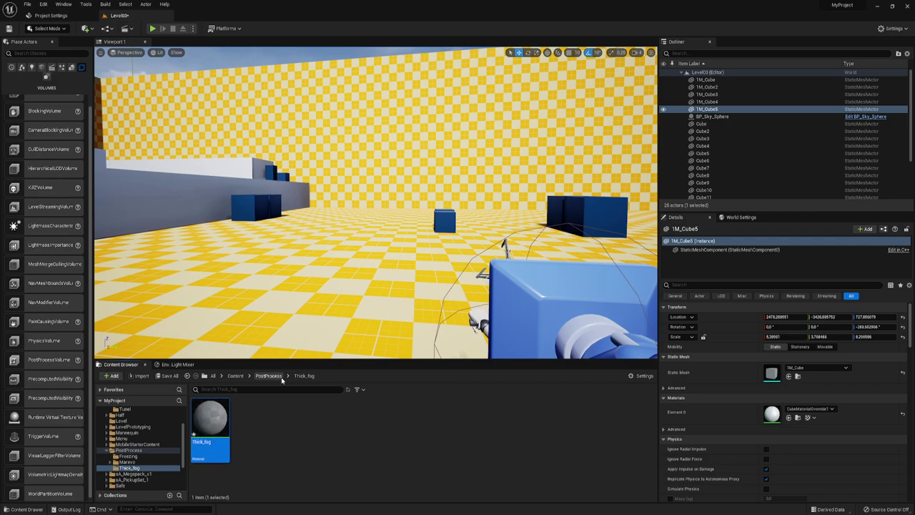
key("Return")
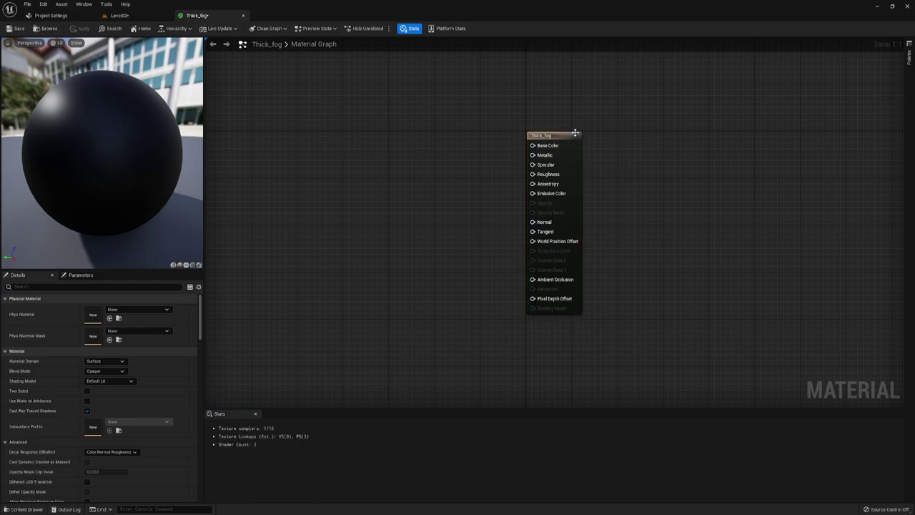
Set Thick_fog's Material Domain to Post Process.
left_click_drag(518, 116, 623, 382)
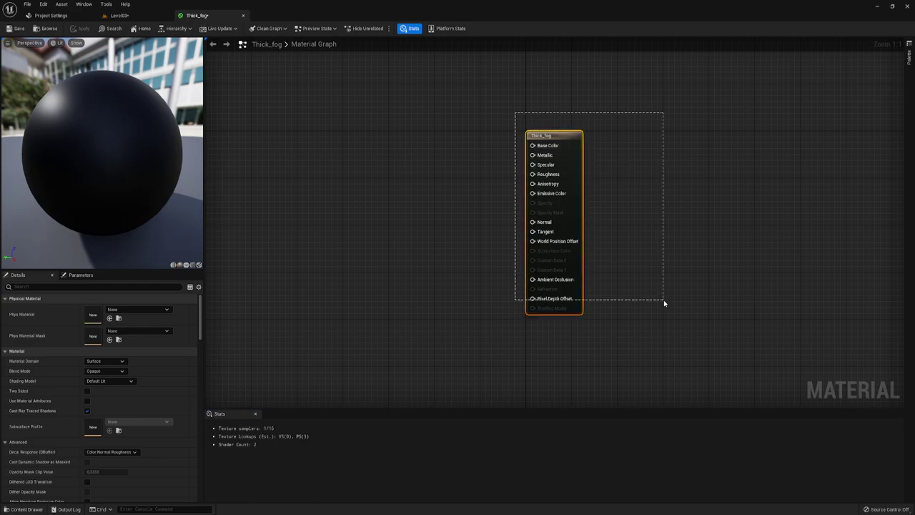
left_click(123, 362)
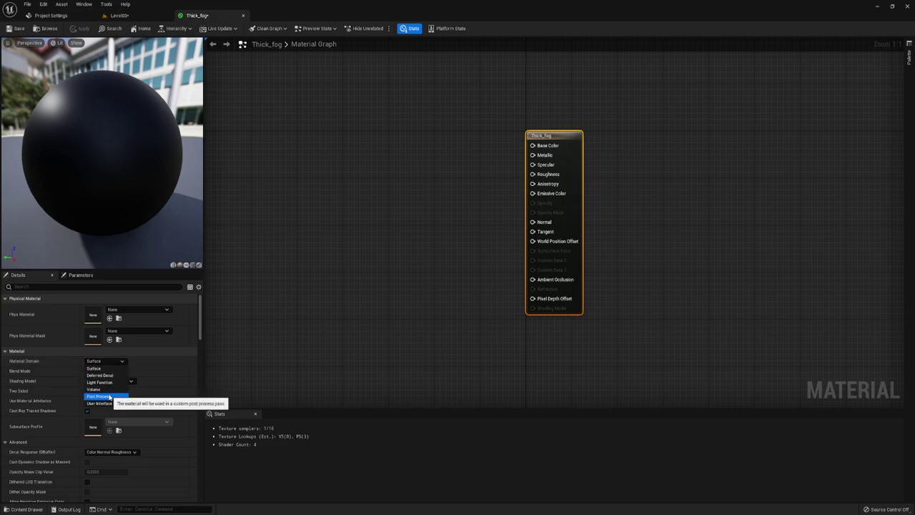
left_click(109, 397)
Add a black Constant3Vector node to the graph.
left_click_drag(472, 184, 660, 212)
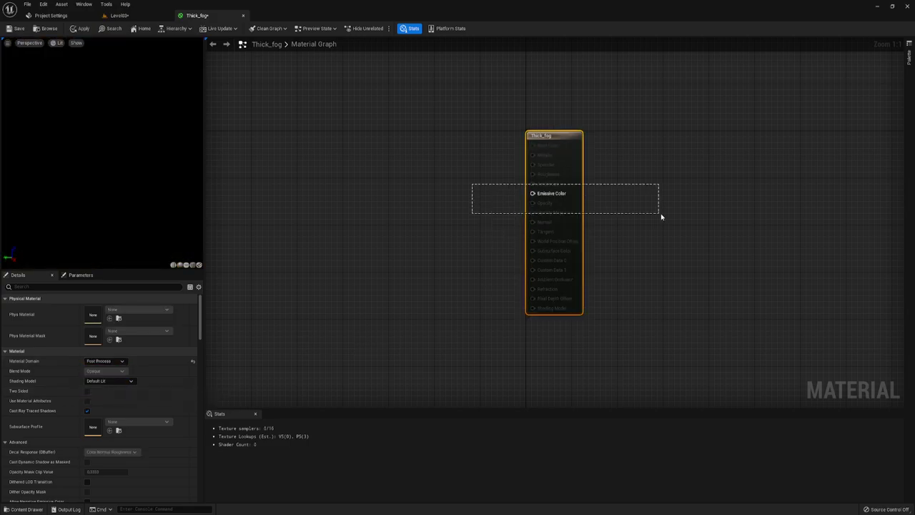
right_click_drag(451, 238, 546, 244)
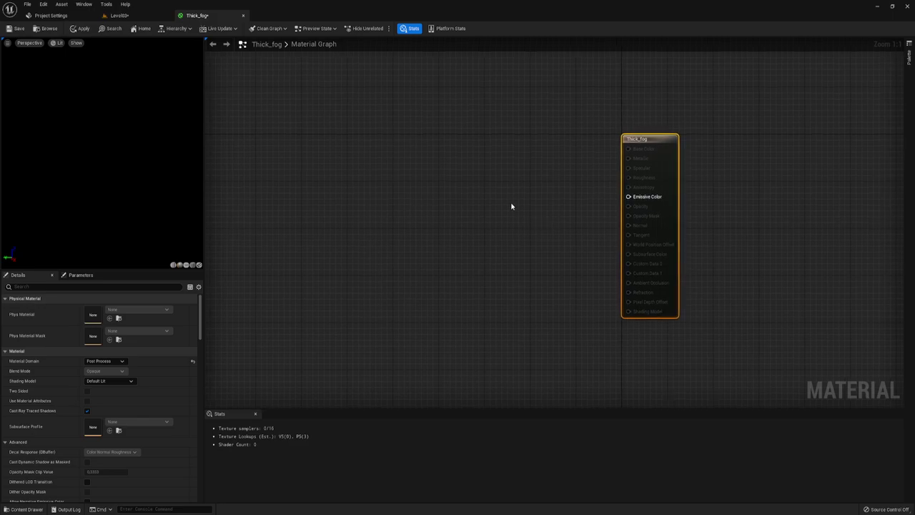
mouse_move(414, 153)
right_mouse_down()
mouse_move(485, 173)
mouse_move(454, 162)
right_mouse_up()
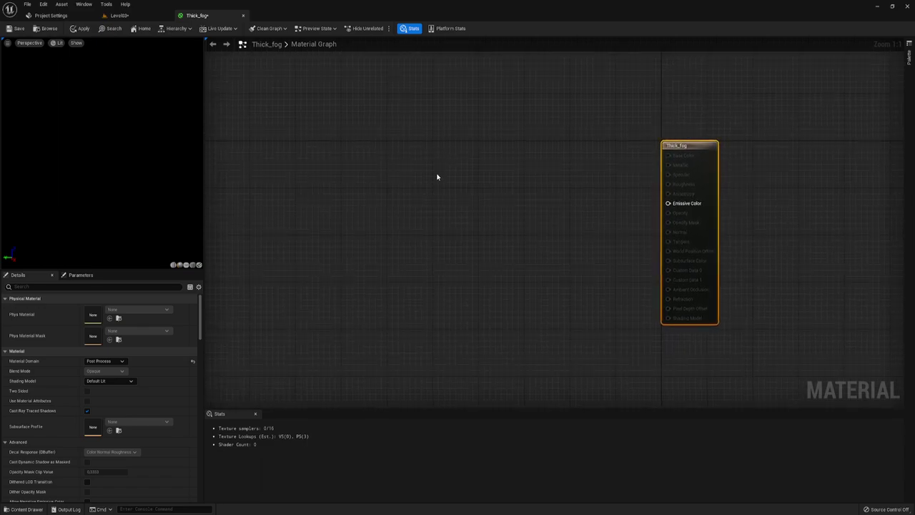
left_click(438, 176)
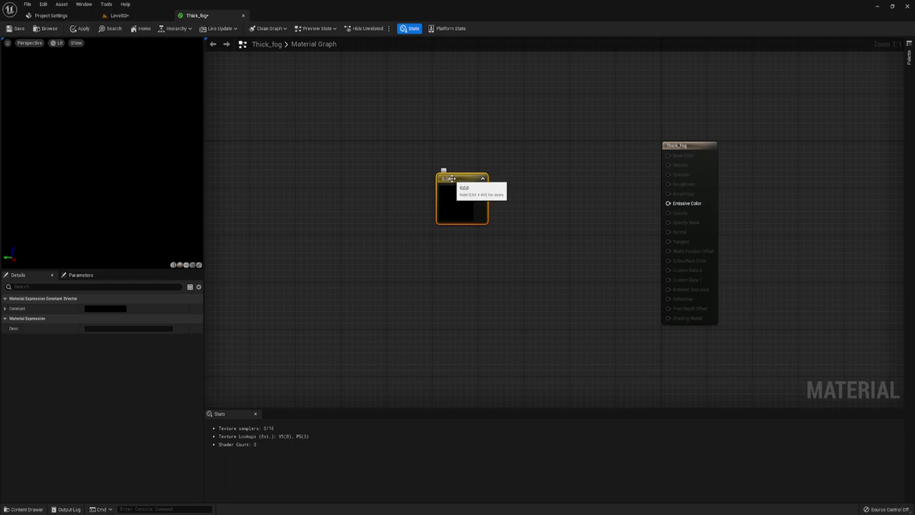
Set the Constant3Vector's colour to white.
double_click(450, 178)
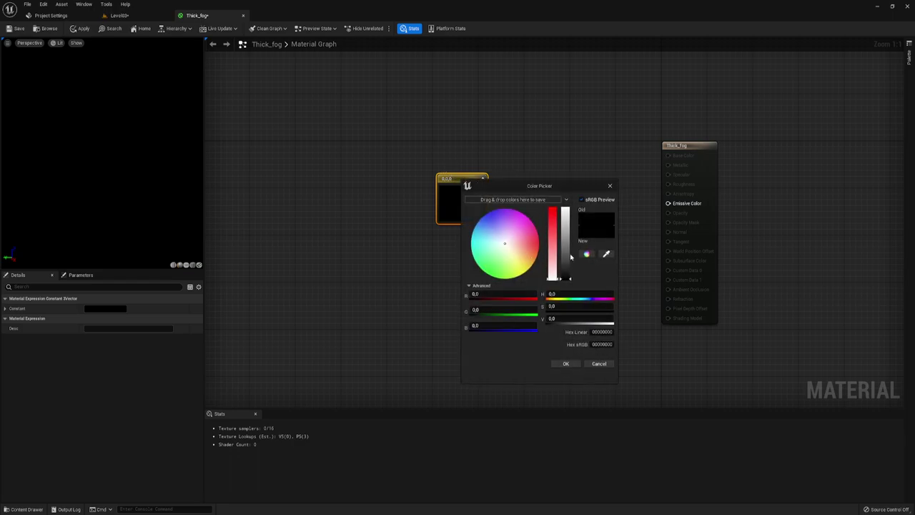
left_click(565, 364)
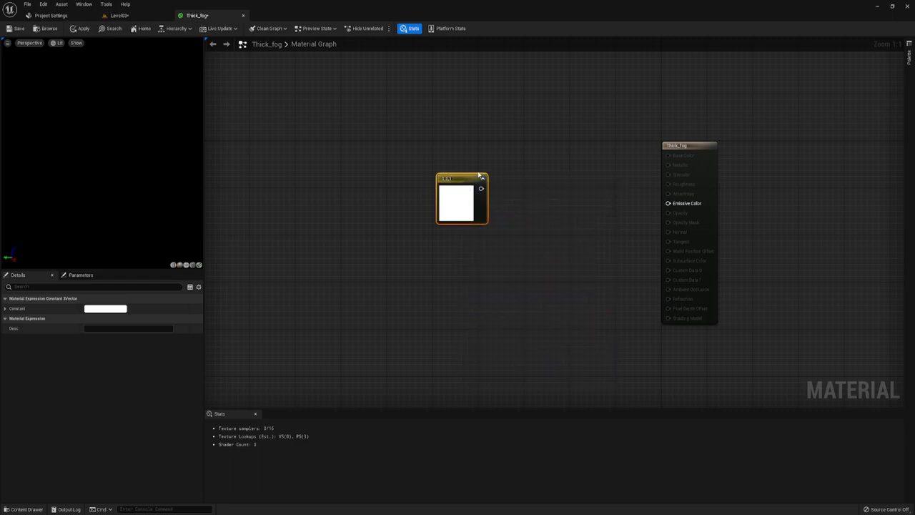
left_click_drag(396, 150, 522, 255)
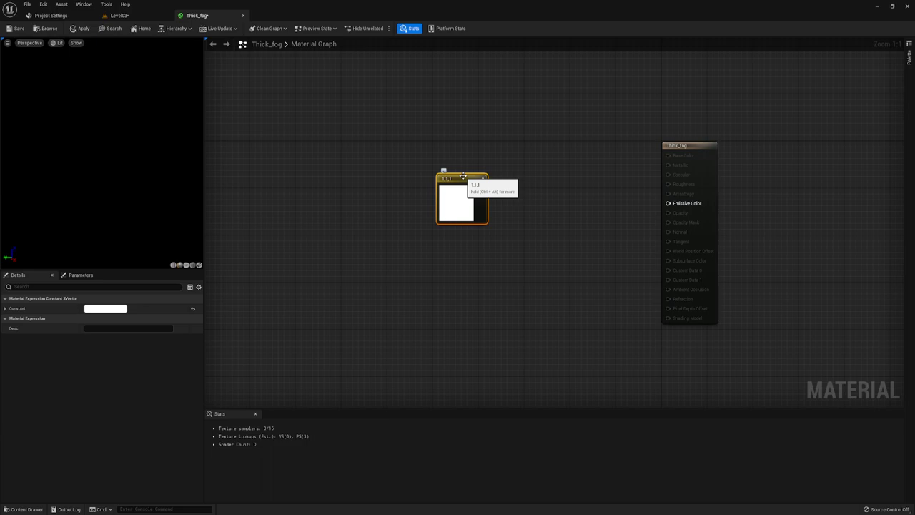
Convert the constant into a vector parameter named Color.
right_click(463, 176)
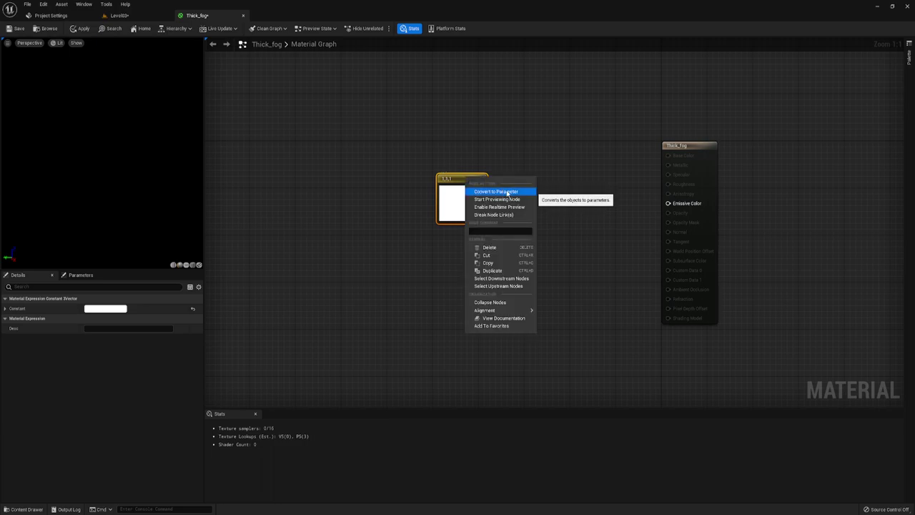
left_click(508, 192)
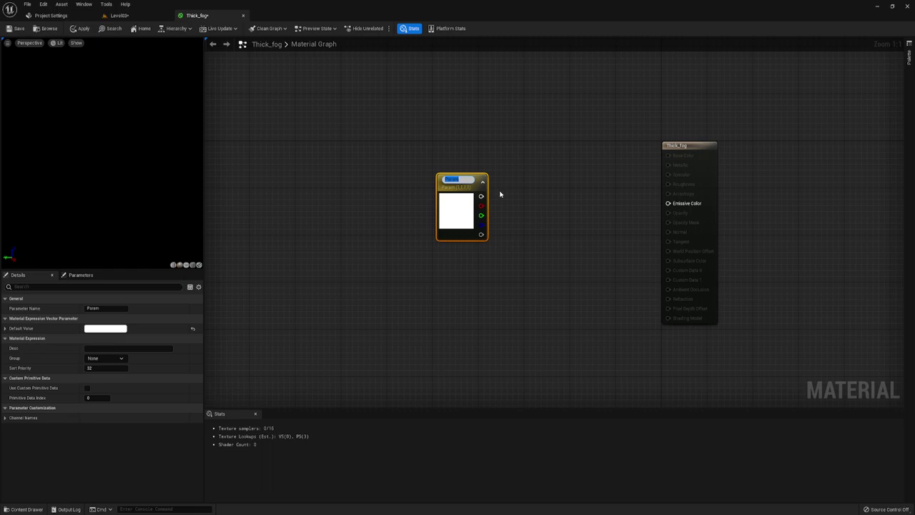
type("Color")
key("Return")
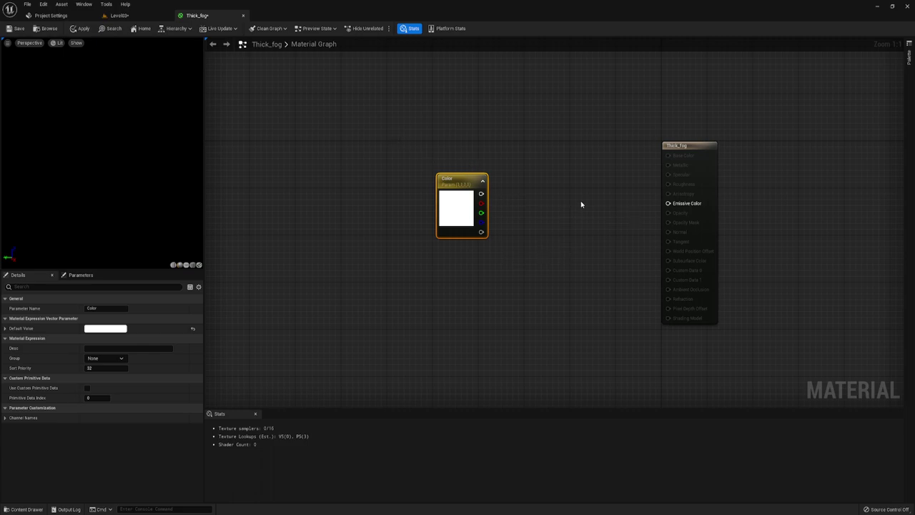
Wire Color into a new LinearInterpolate node's A input and feed its output to Emissive Color.
left_click_drag(482, 193, 565, 199)
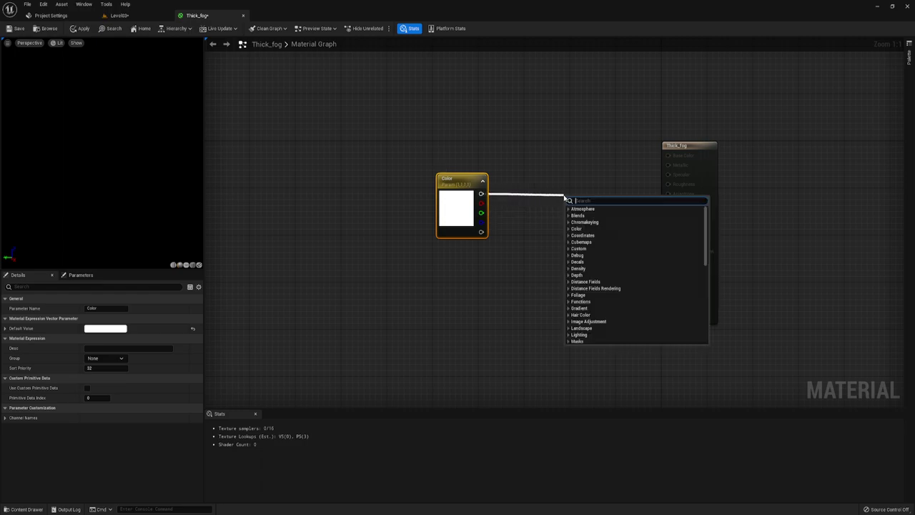
type("ler")
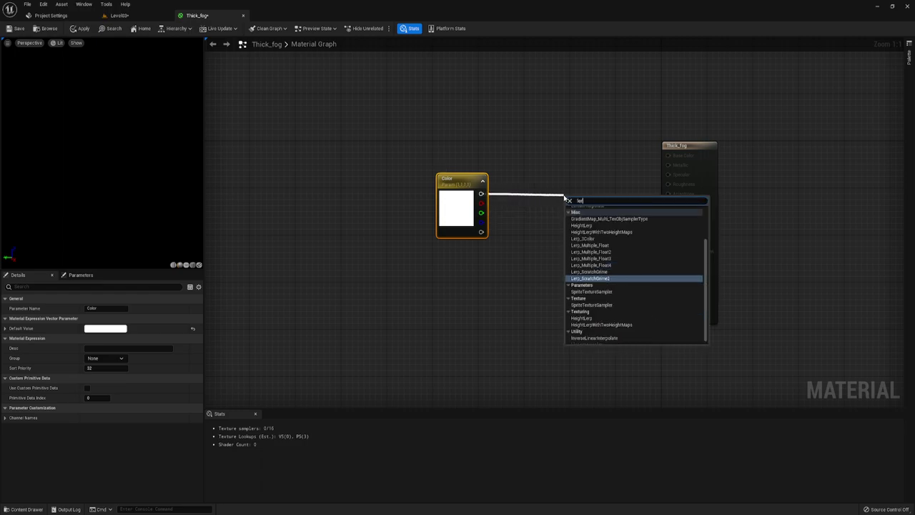
type("p")
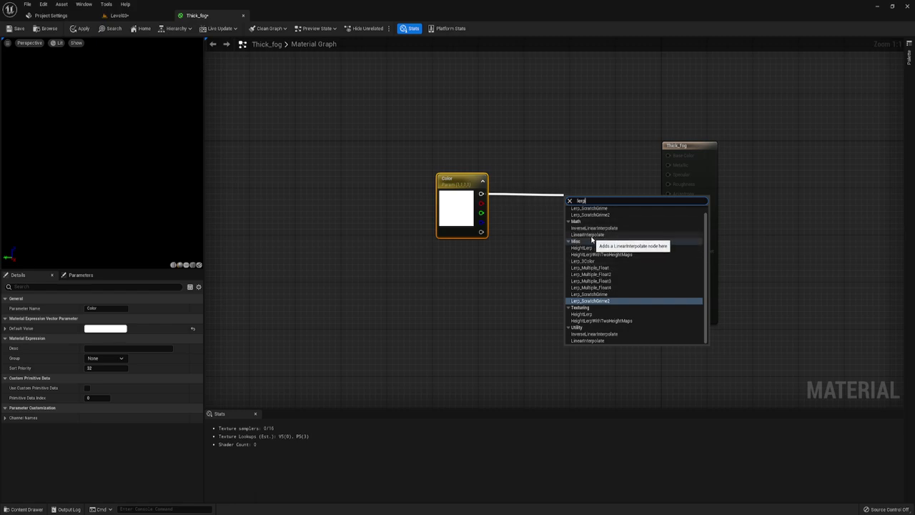
left_click(589, 235)
mouse_move(596, 214)
left_mouse_down()
mouse_move(595, 195)
mouse_move(668, 203)
left_mouse_up()
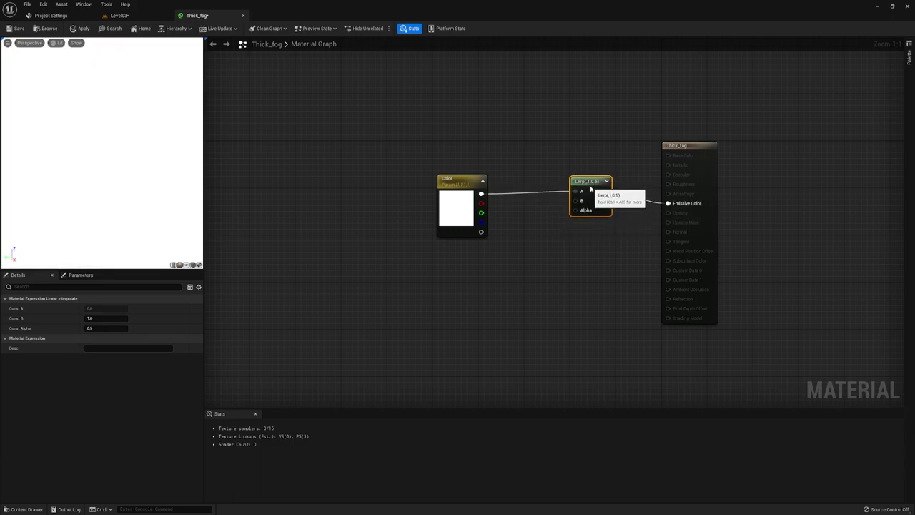
left_click_drag(586, 184, 481, 194)
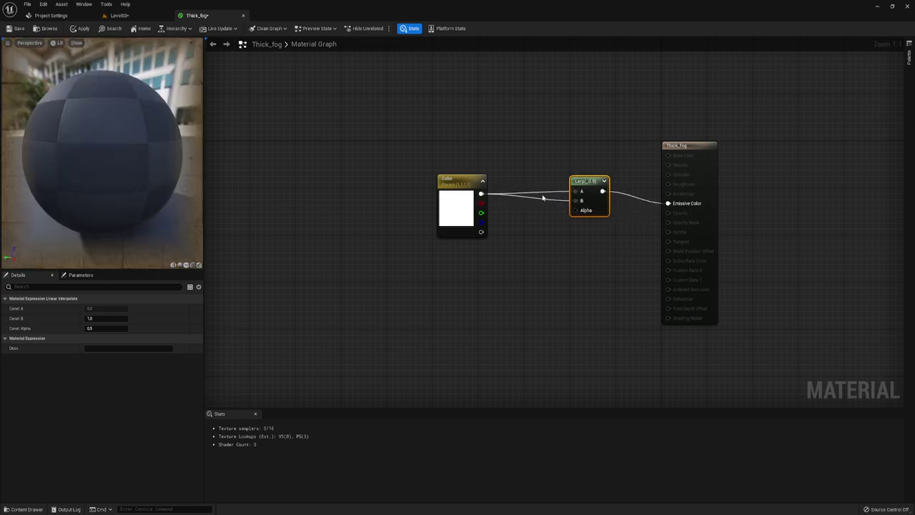
left_click(461, 197)
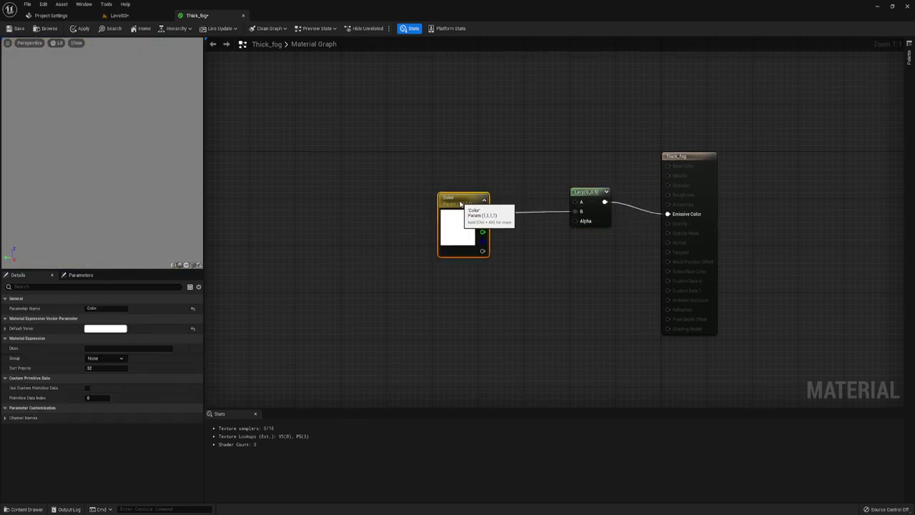
right_click_drag(525, 224, 583, 264)
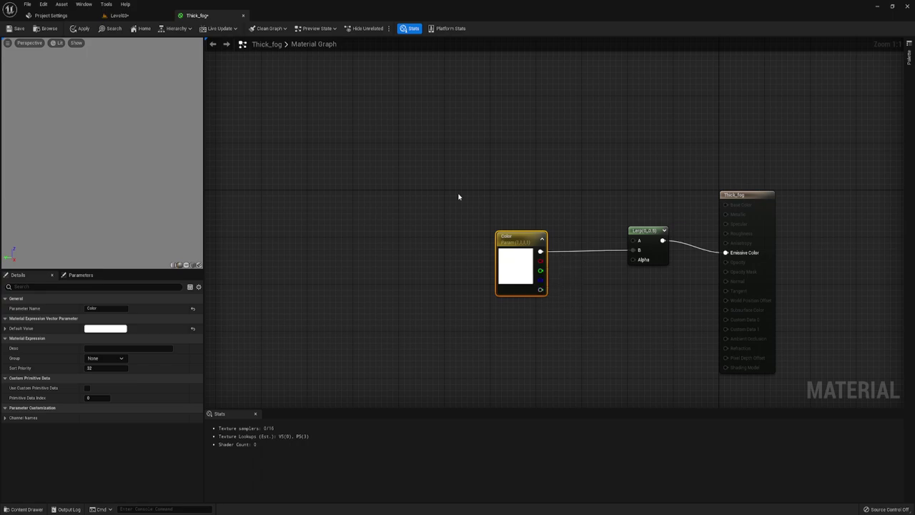
Add a Texture Coordinate (TexCoord[0]) node to the Thick_fog graph.
right_click(369, 164)
type("text")
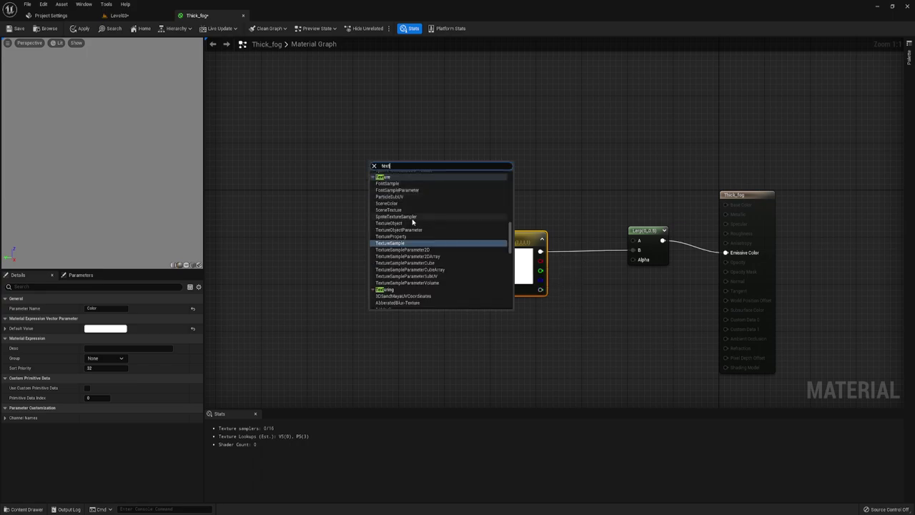
scroll(417, 231, "down", 5)
scroll(417, 231, "down", 5)
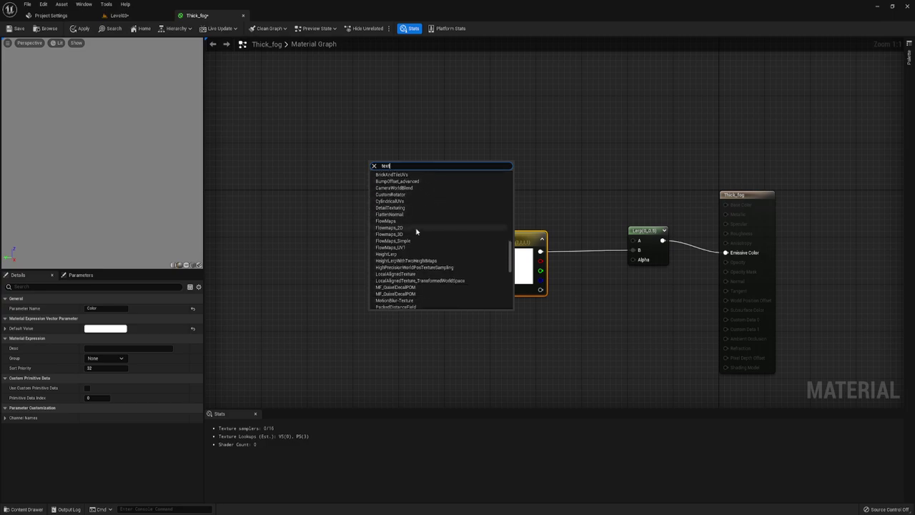
scroll(417, 231, "up", 3)
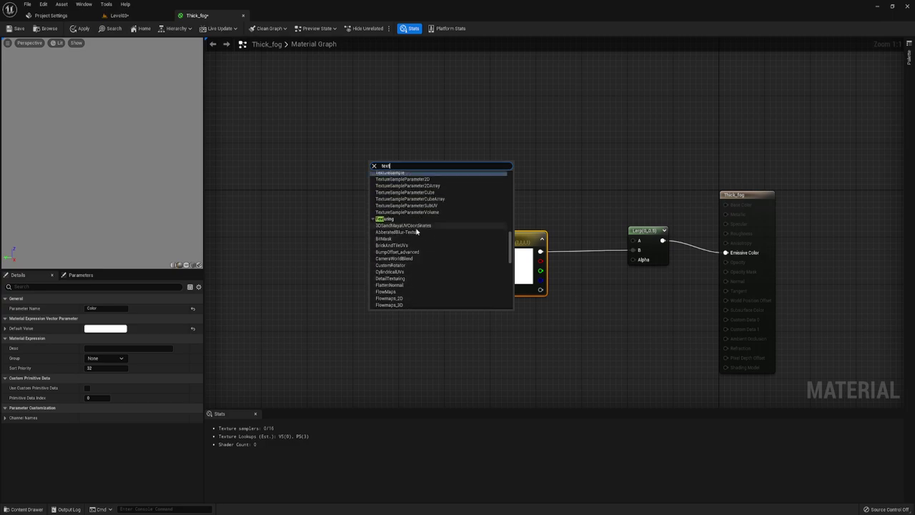
type("ure")
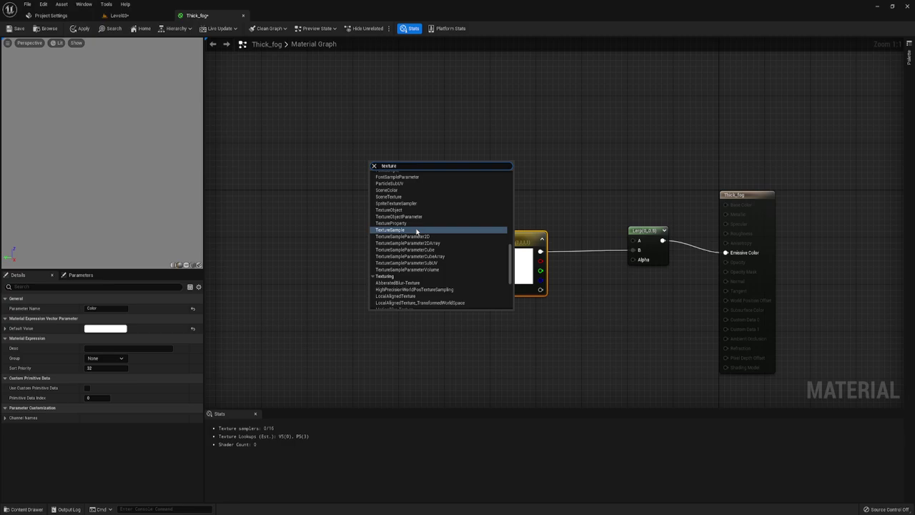
type(" coo")
key("Return")
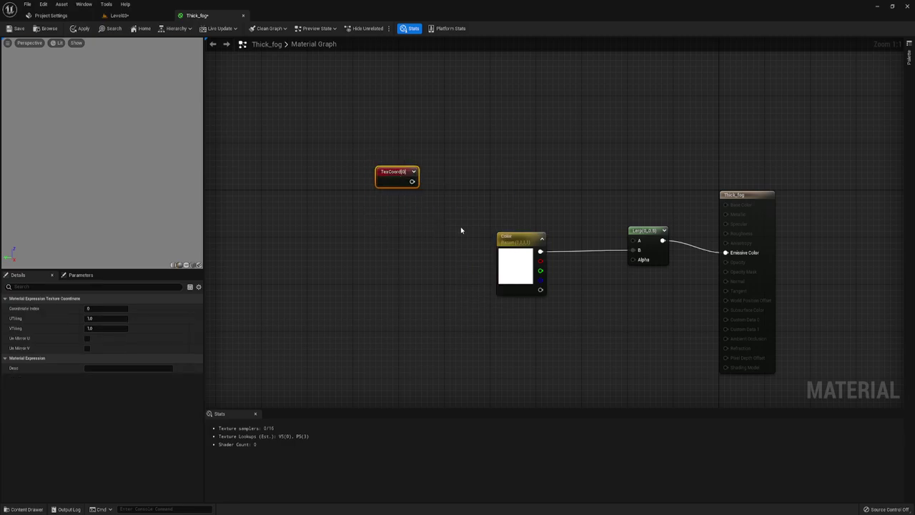
right_click_drag(469, 248, 443, 242)
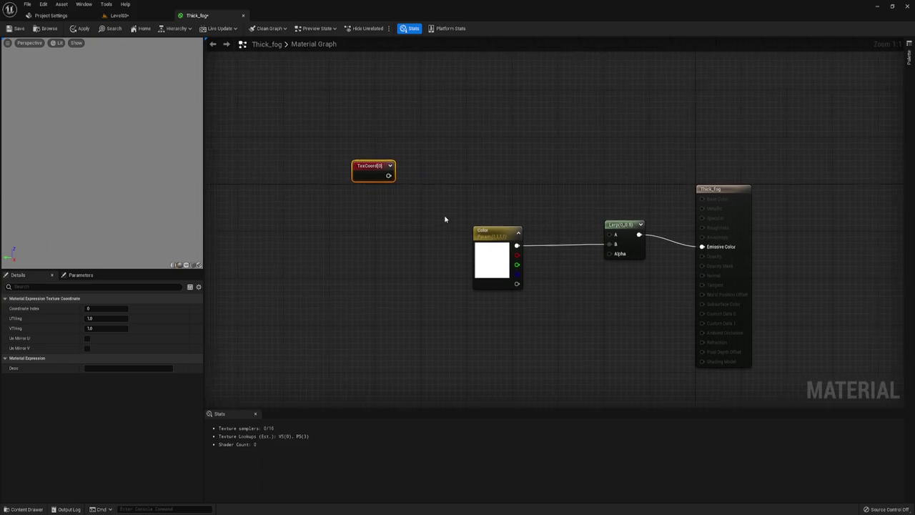
Feed TexCoord into a new SceneTexture node with Scene Texture Id PostProcessInput0.
left_click_drag(388, 175, 438, 176)
type("s")
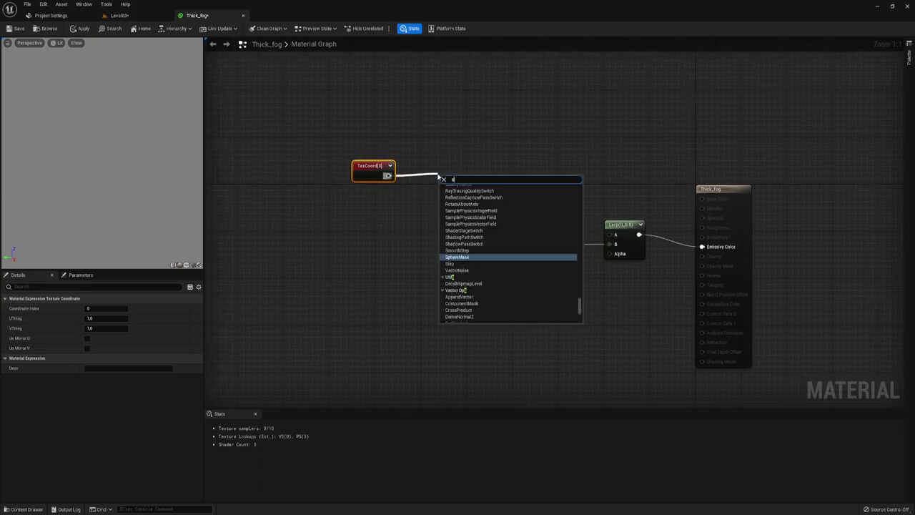
type("cene te")
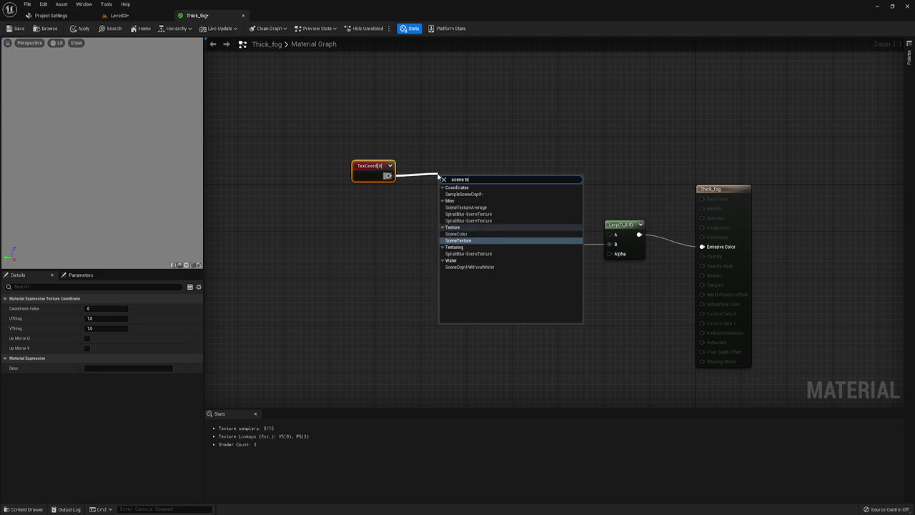
left_click(470, 240)
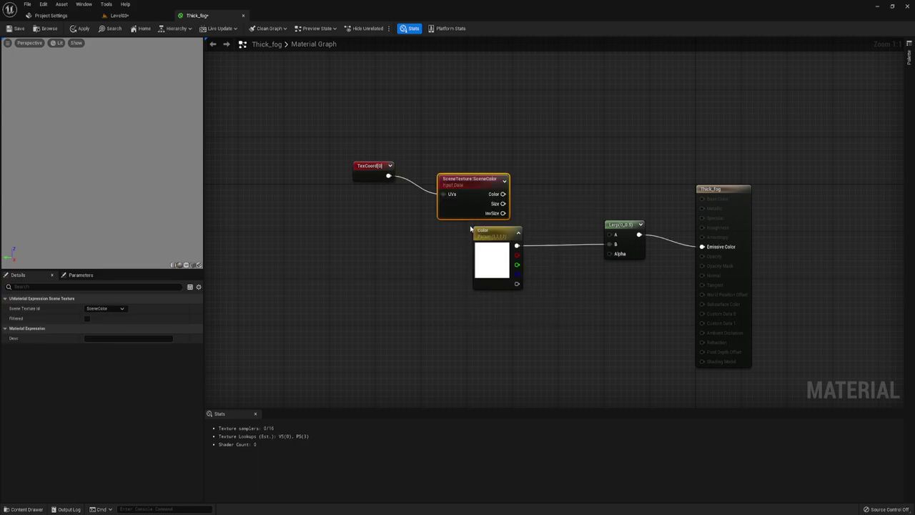
left_click_drag(472, 177, 444, 158)
left_click_drag(408, 128, 467, 224)
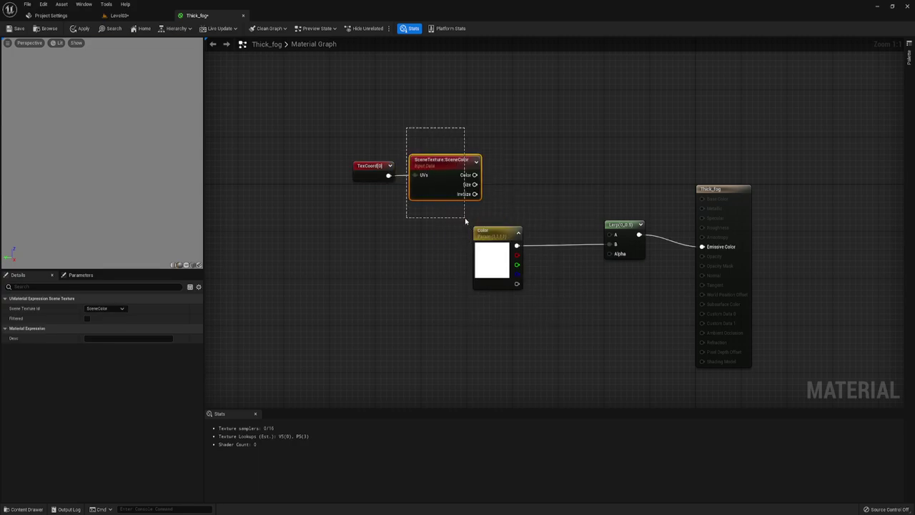
left_click(105, 308)
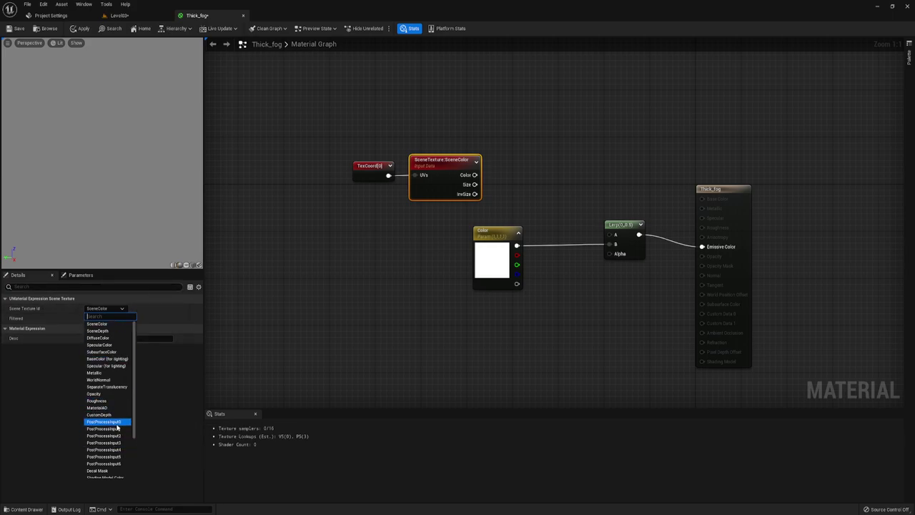
left_click(111, 423)
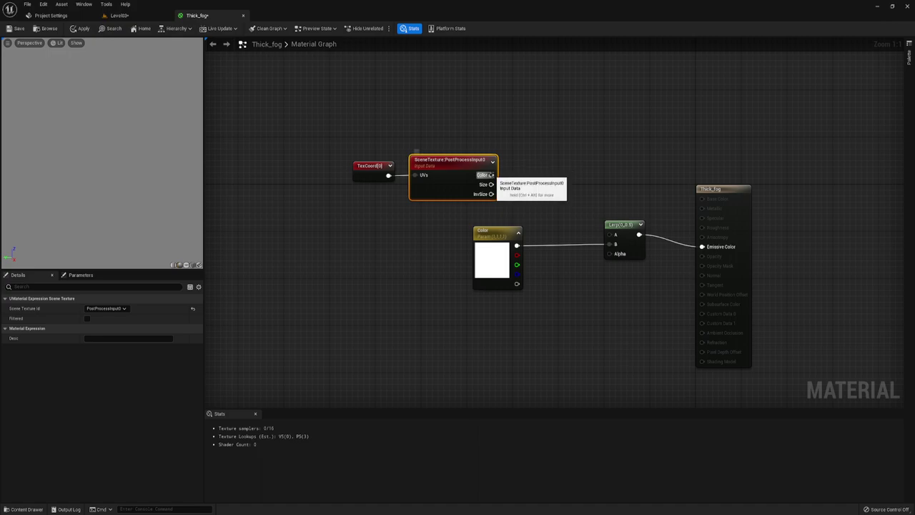
Mask SceneTexture Color to RGB, wire it into Lerp A, and return to Level03.
left_click_drag(492, 174, 523, 177)
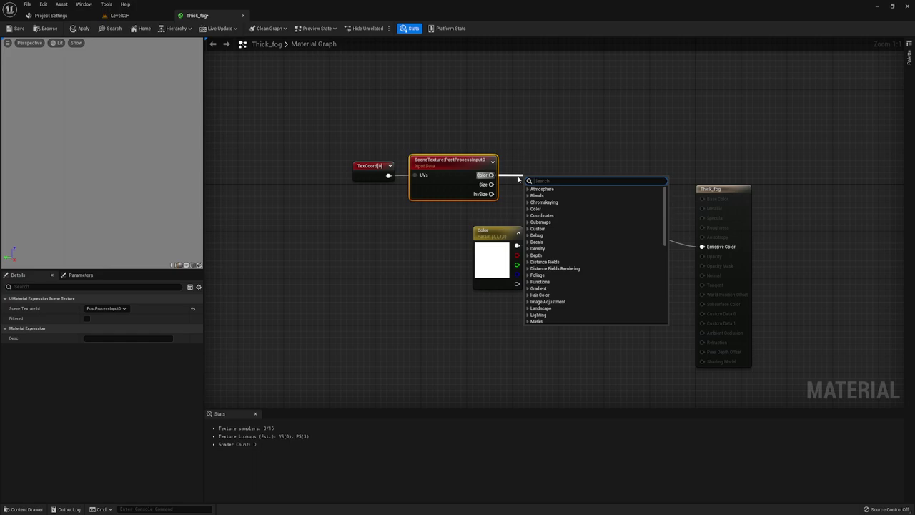
type("mask")
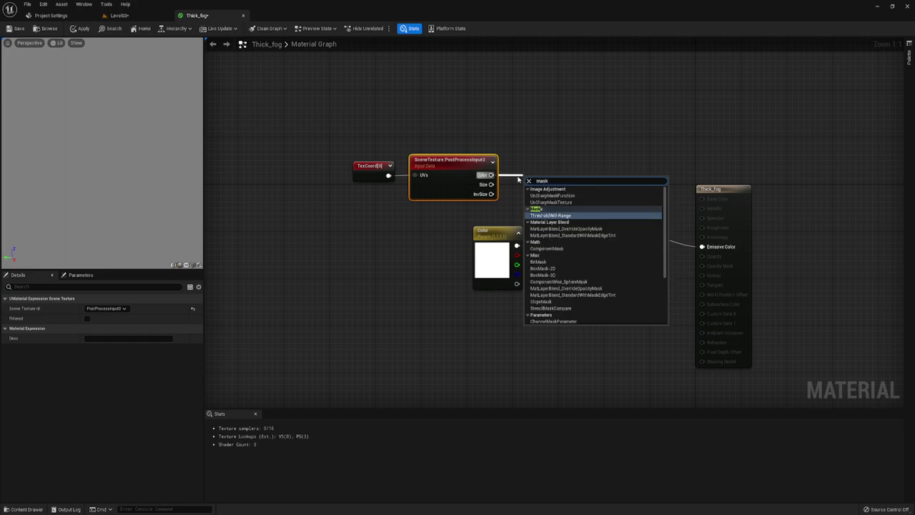
left_click(557, 250)
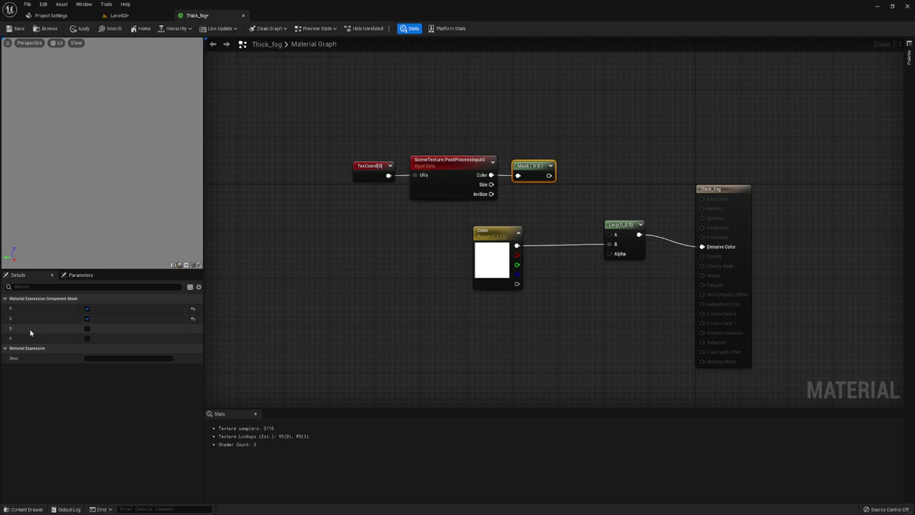
left_click(87, 329)
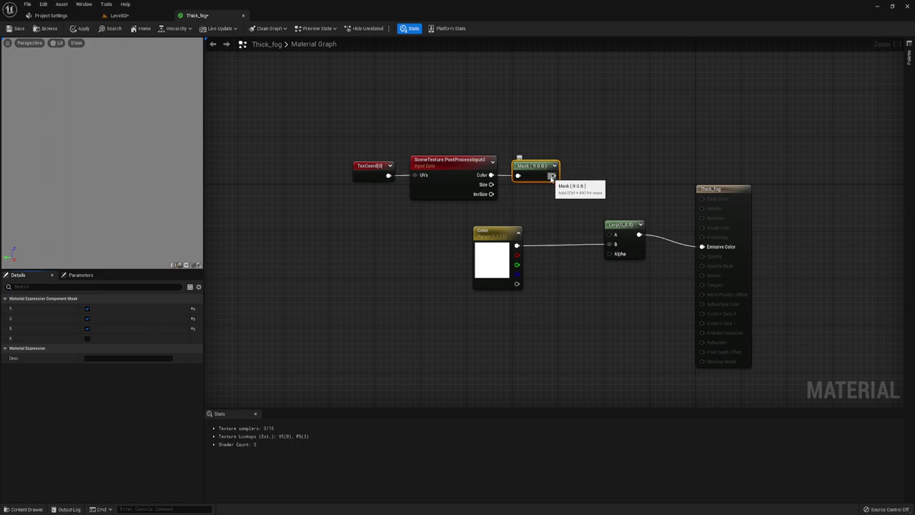
mouse_move(552, 176)
left_mouse_down()
mouse_move(603, 212)
mouse_move(609, 235)
left_mouse_up()
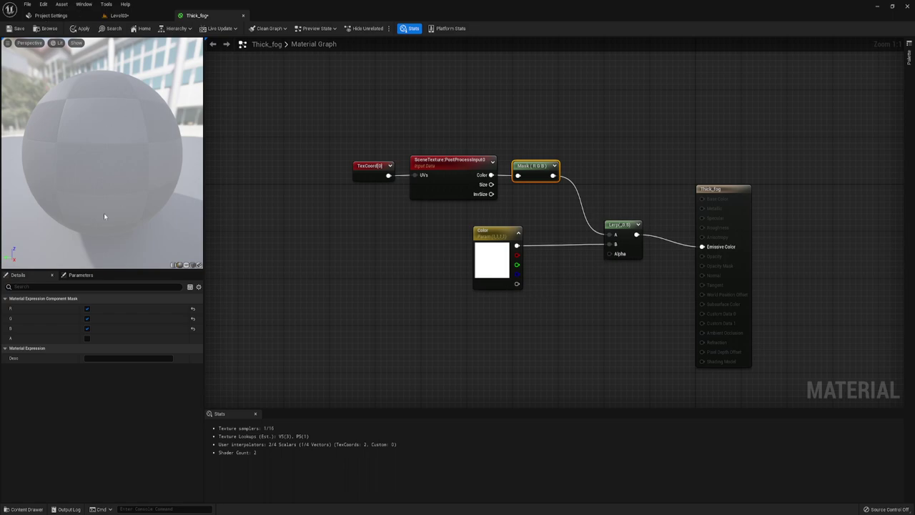
left_click(144, 17)
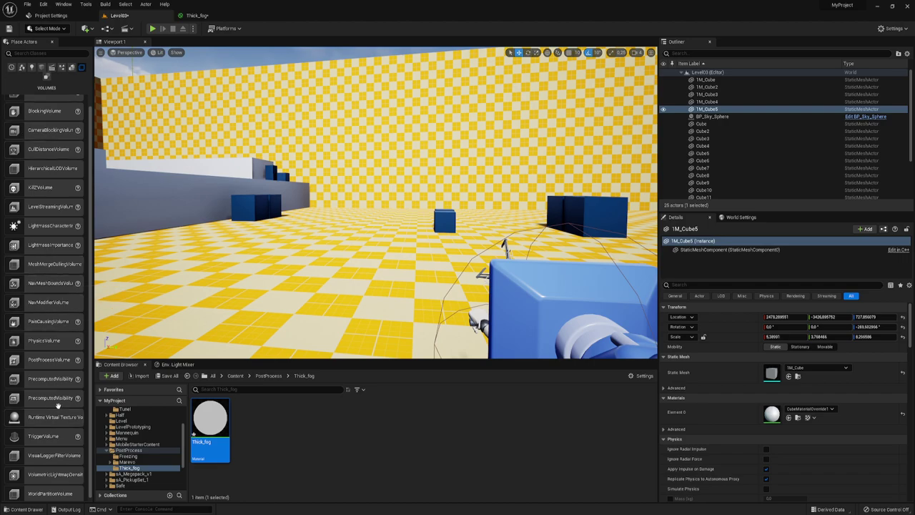
Place a PostProcessVolume in Level03 with Infinite Extent (Unbound) enabled.
left_click_drag(47, 395, 398, 226)
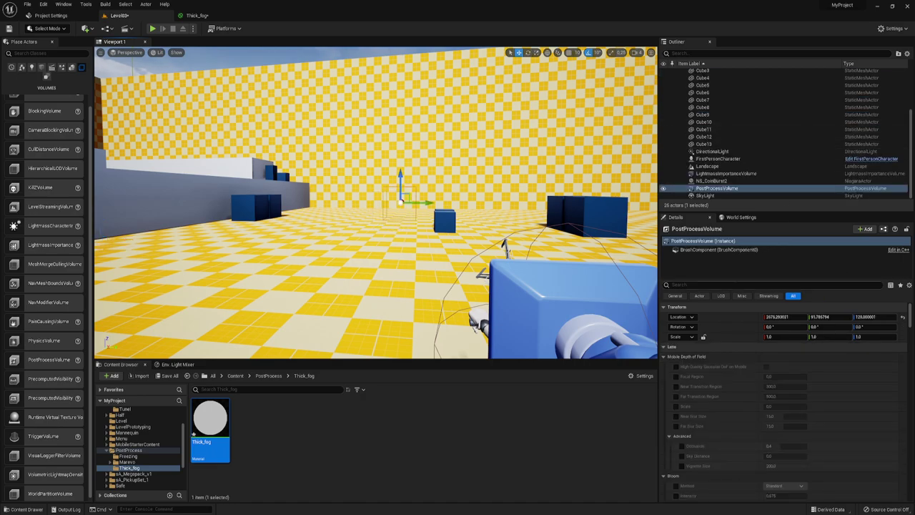
type("unb")
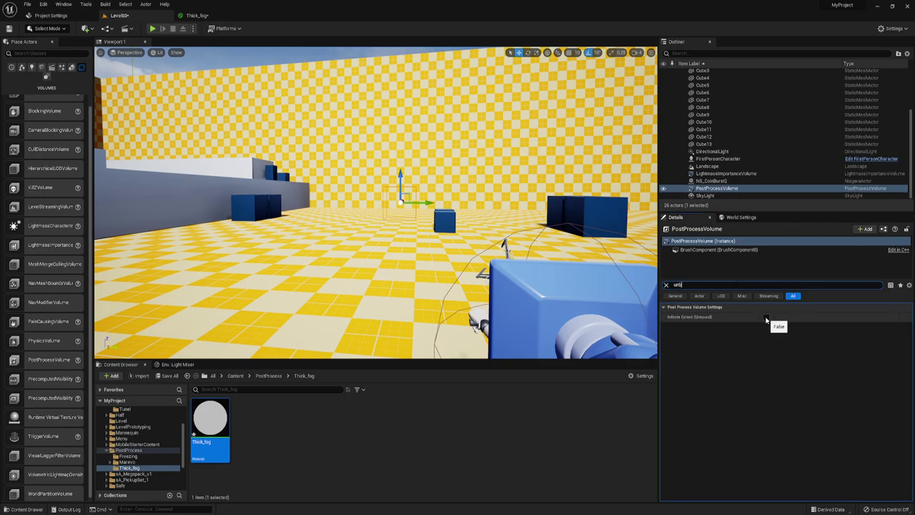
left_click(766, 318)
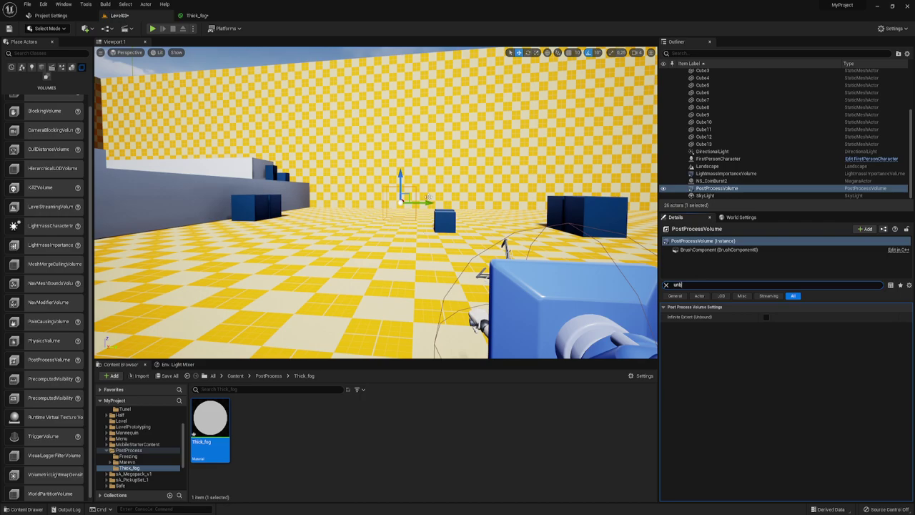
left_click(766, 317)
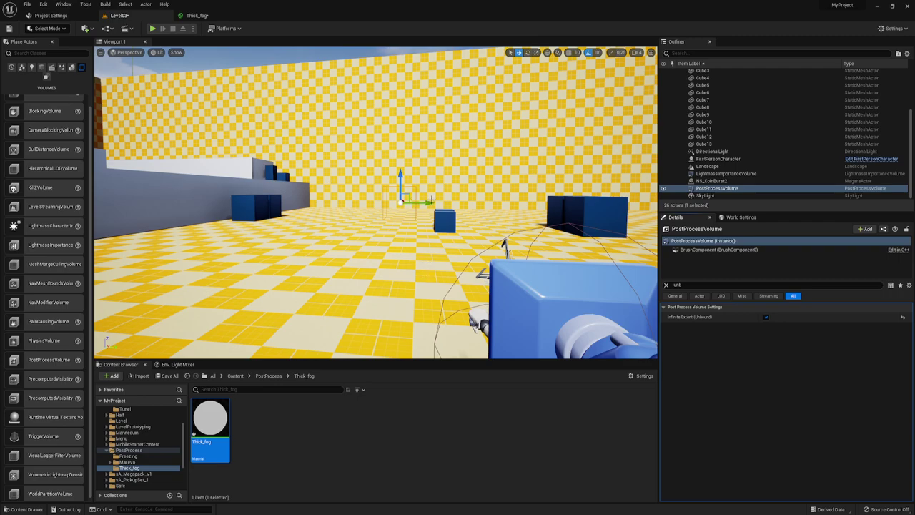
Move the volume beside the large cube and clear the Details search filter.
key("r")
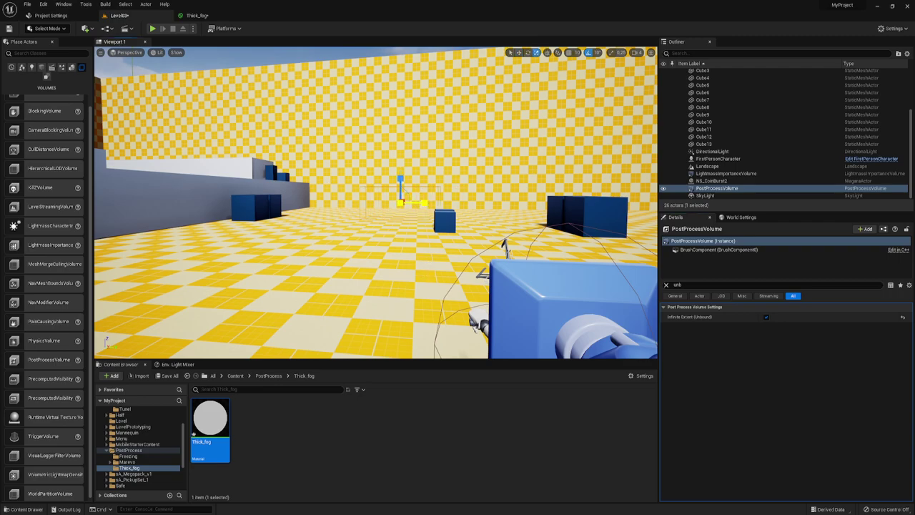
key("w")
left_click_drag(412, 203, 653, 205)
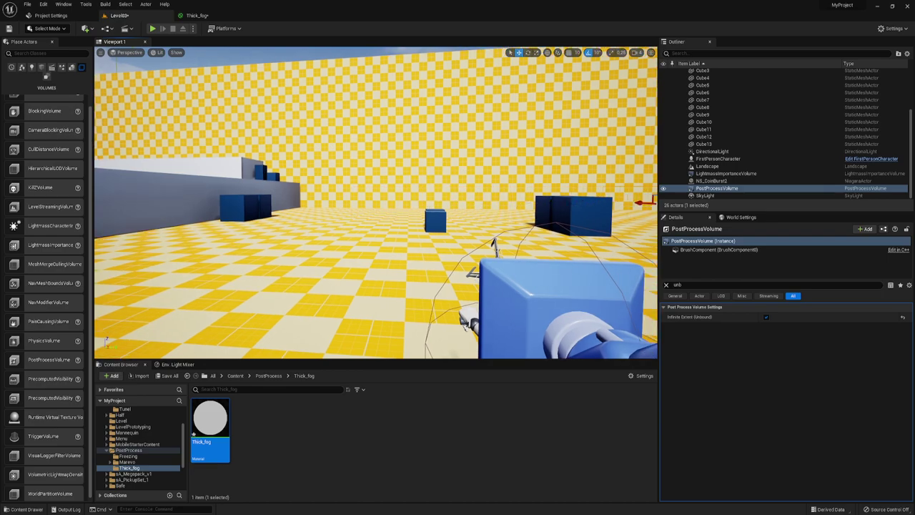
key("f")
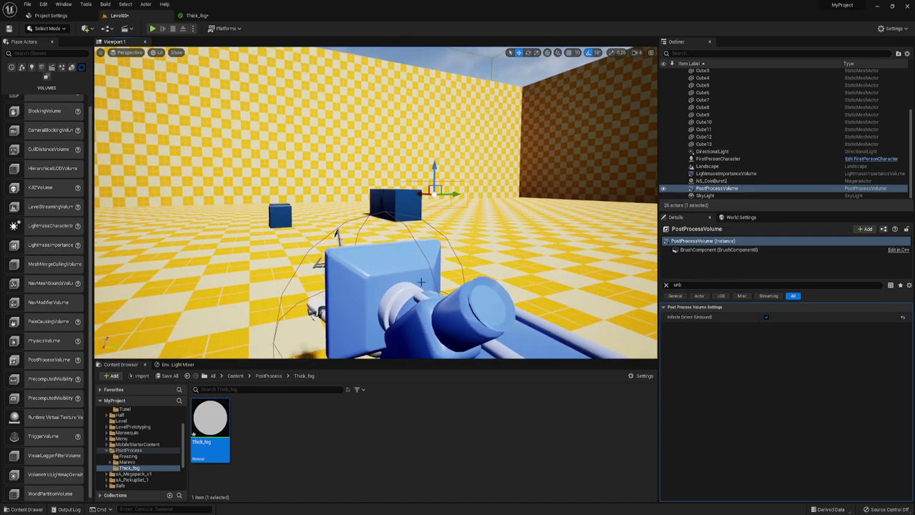
right_click_drag(480, 245, 429, 243)
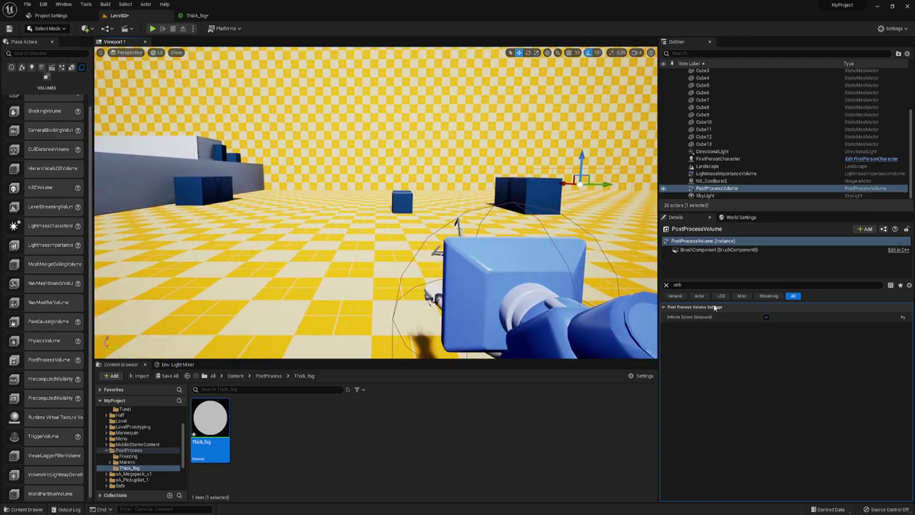
left_click(687, 284)
key("BackSpace")
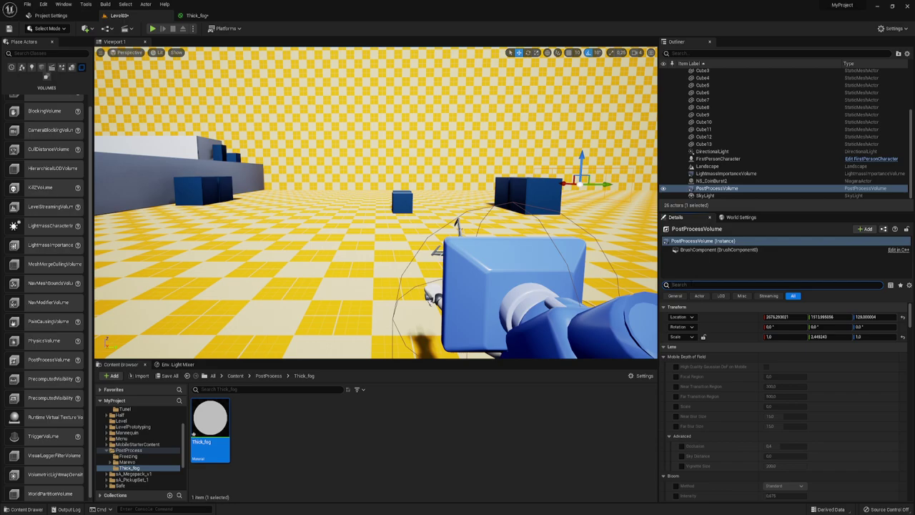
Add a Post Process Materials asset-reference entry set to Thick_fog.
type("ma")
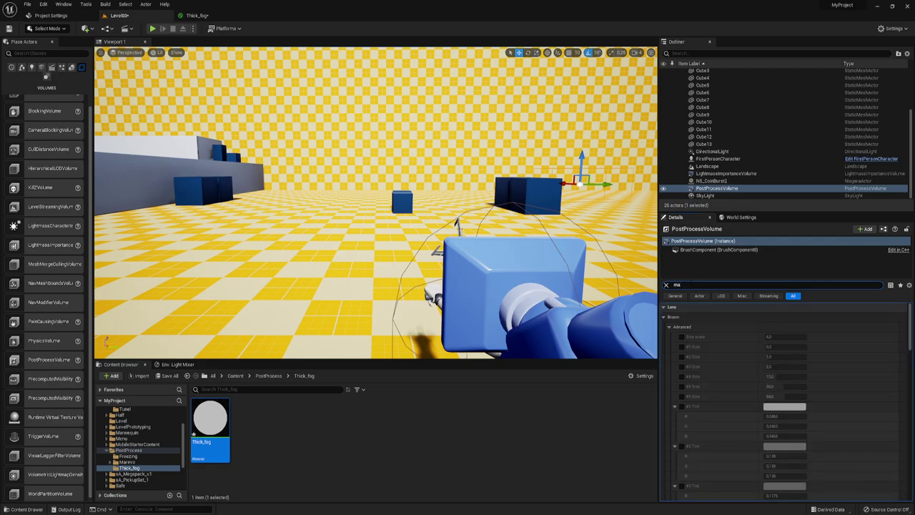
type("te")
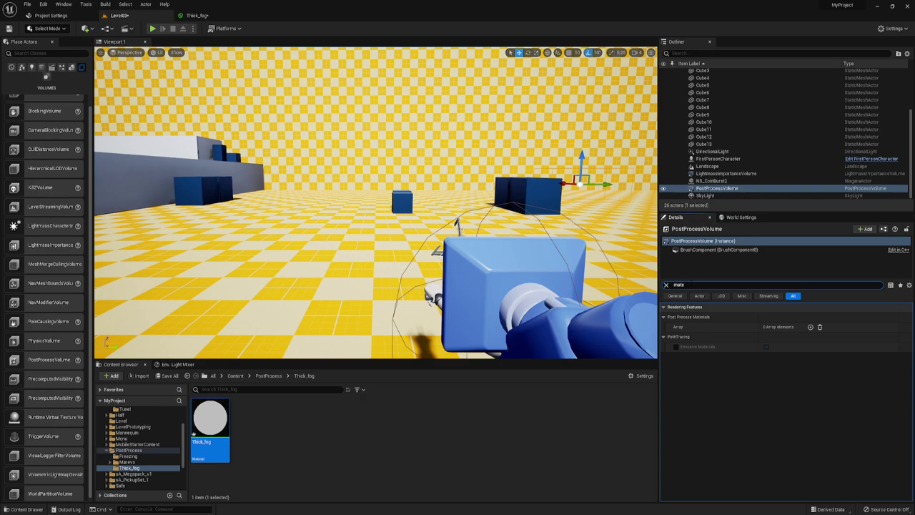
left_click(811, 326)
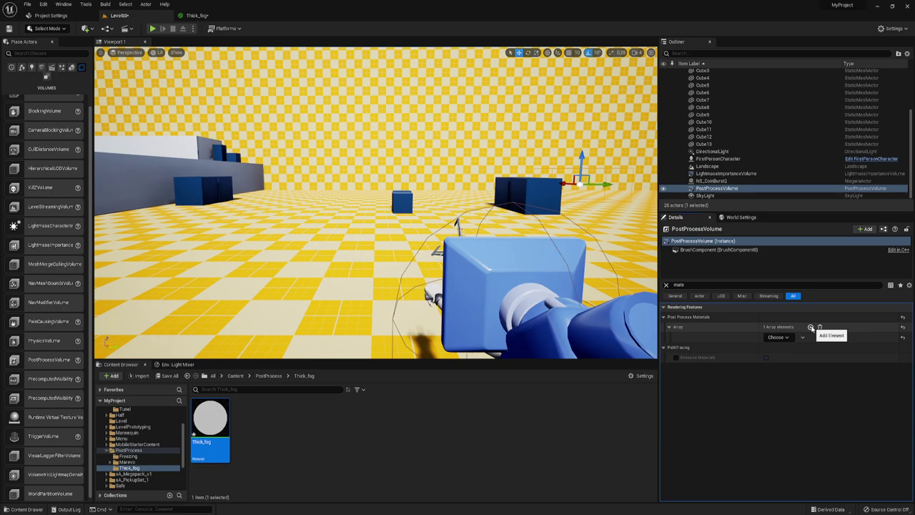
left_click(787, 338)
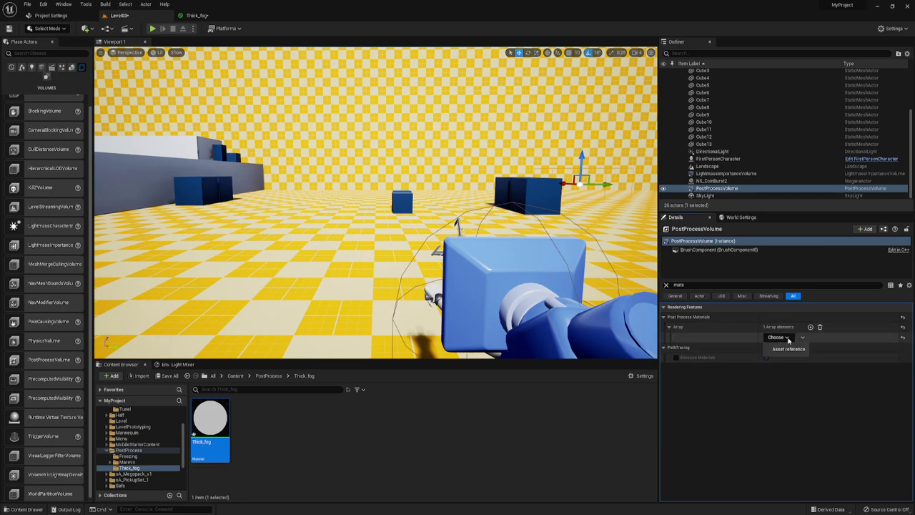
left_click(787, 349)
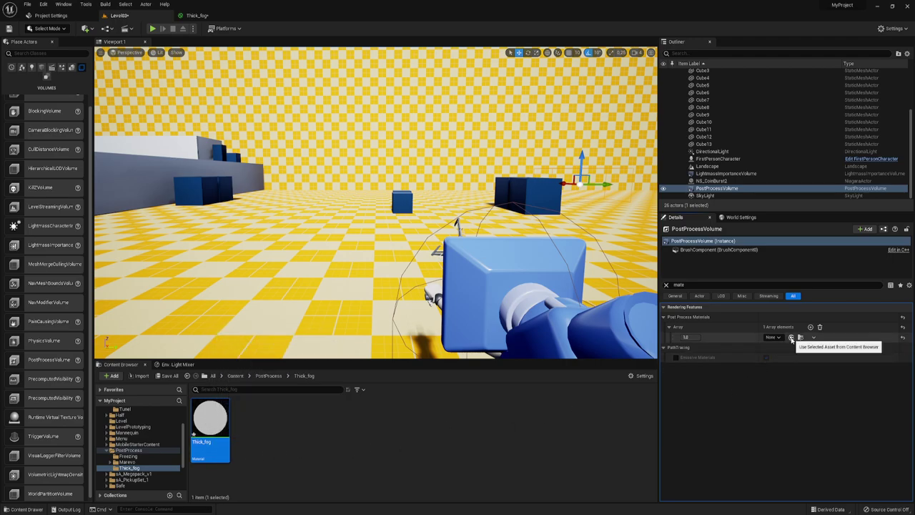
left_click(792, 339)
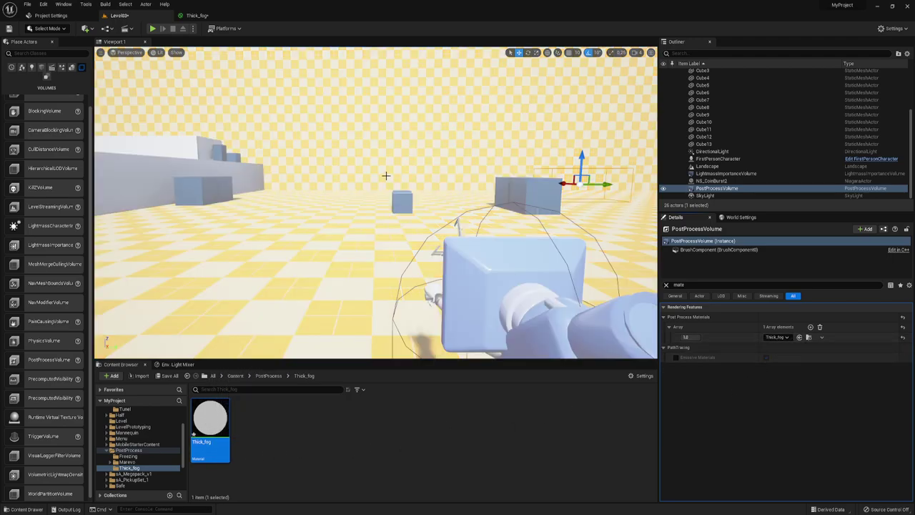
Save the level and Thick_fog with Save All, then view the fogged level.
left_click(167, 375)
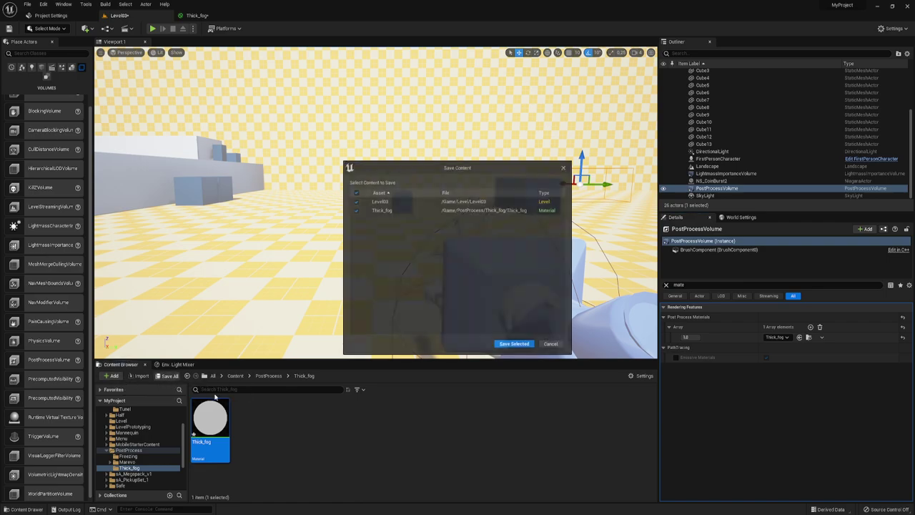
left_click(514, 344)
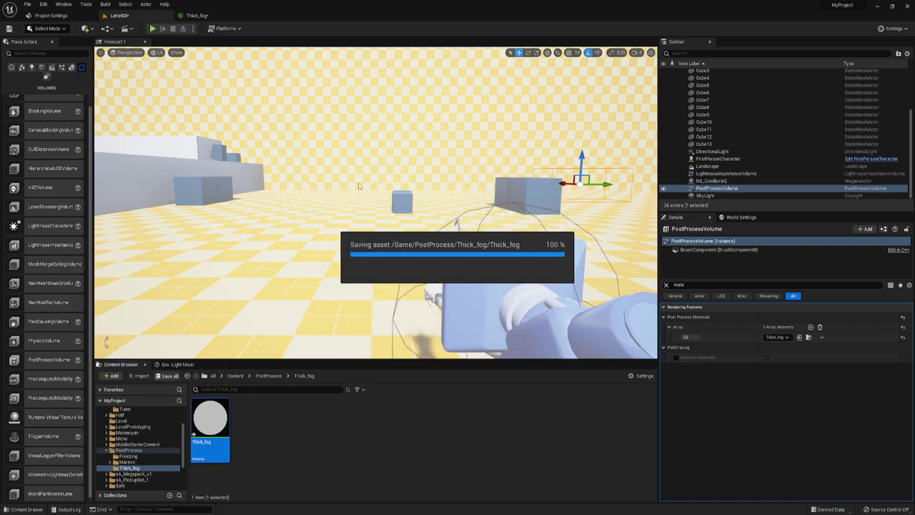
mouse_move(376, 202)
right_mouse_down()
mouse_move(458, 208)
mouse_move(372, 214)
mouse_move(423, 198)
right_mouse_up()
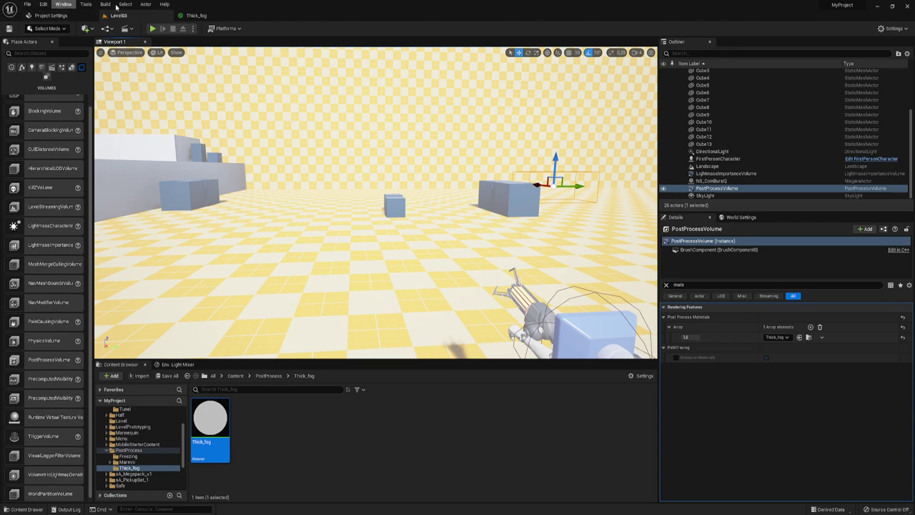
Back in the Thick_fog graph, add an Absolute World Position node below Color.
left_click(195, 15)
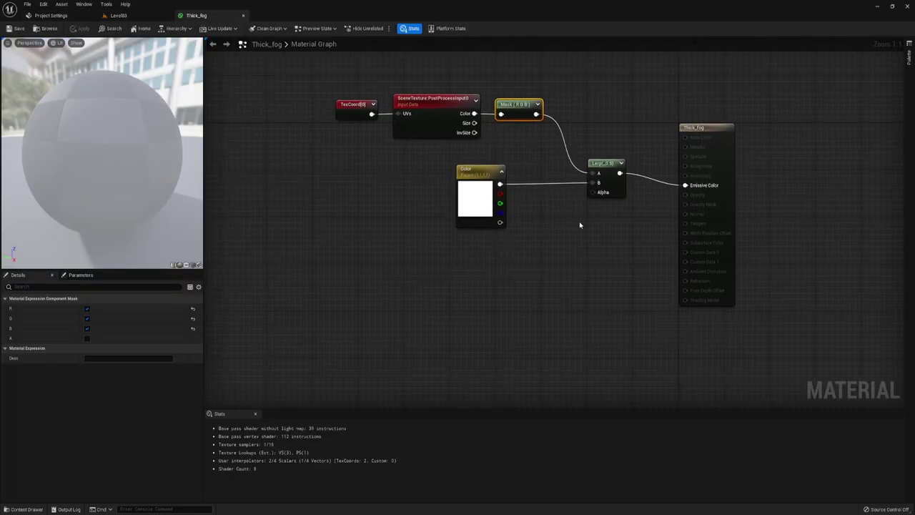
left_click_drag(593, 192, 543, 257)
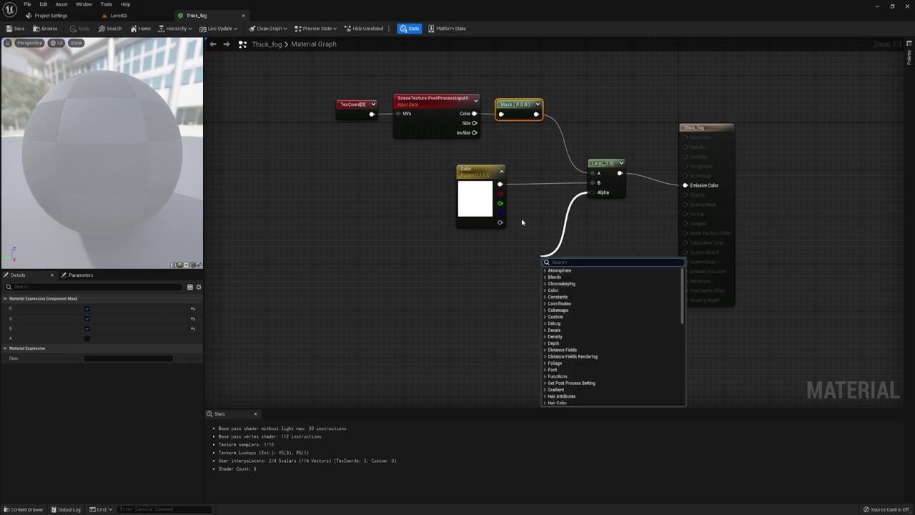
left_click(481, 186)
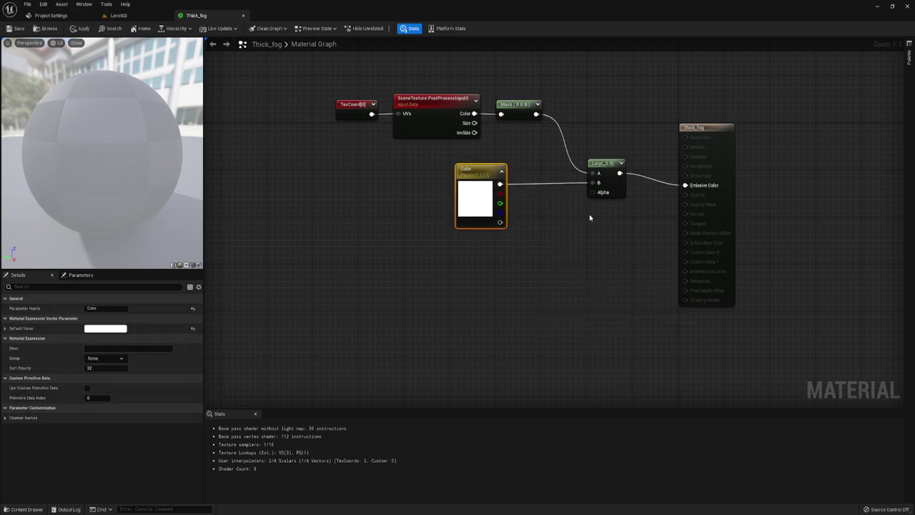
mouse_move(594, 197)
right_mouse_down()
mouse_move(525, 227)
mouse_move(568, 250)
right_mouse_up()
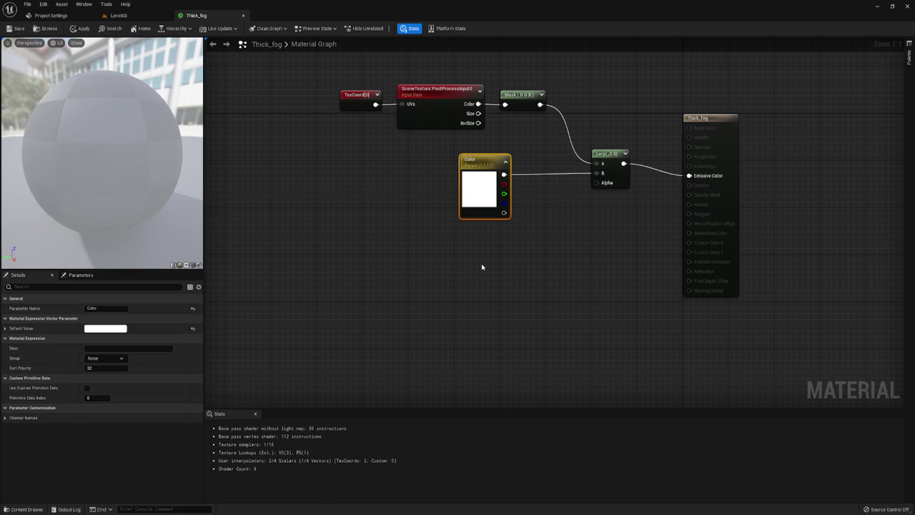
right_click(345, 238)
type("a")
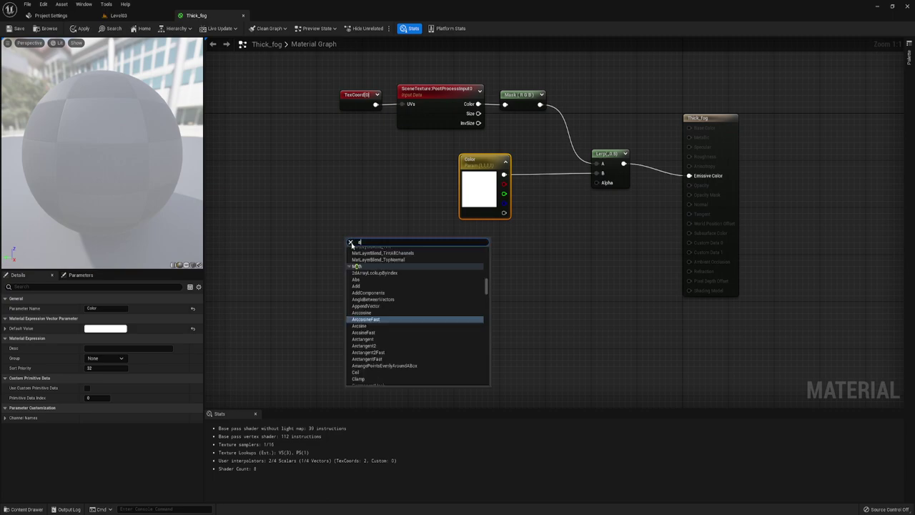
type("b")
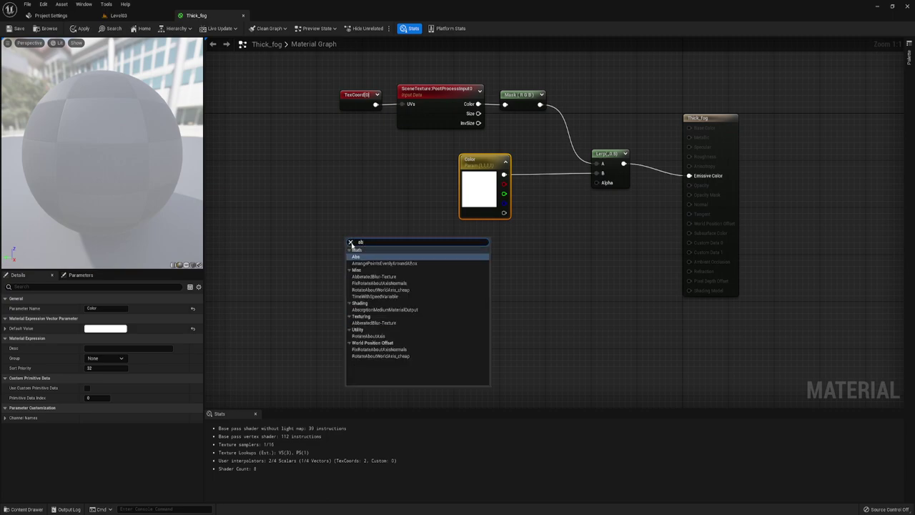
left_click(350, 243)
type("wo")
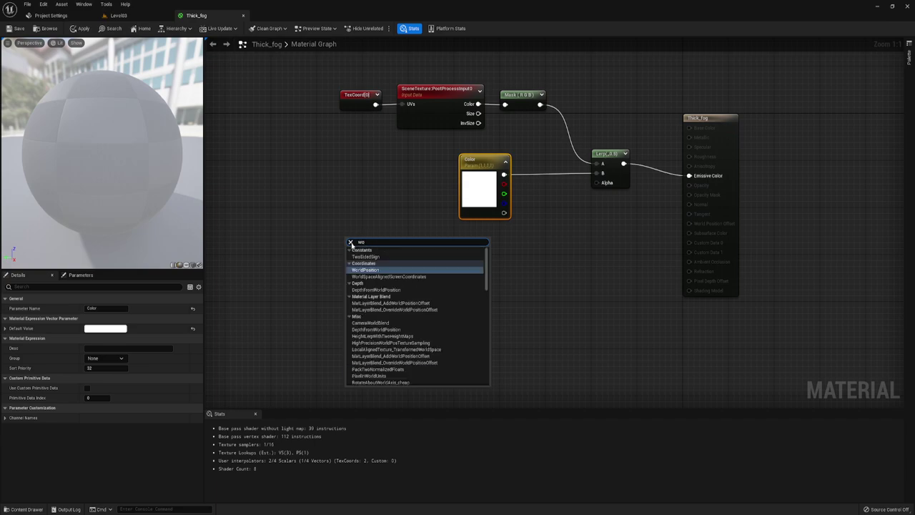
type("r")
key("Return")
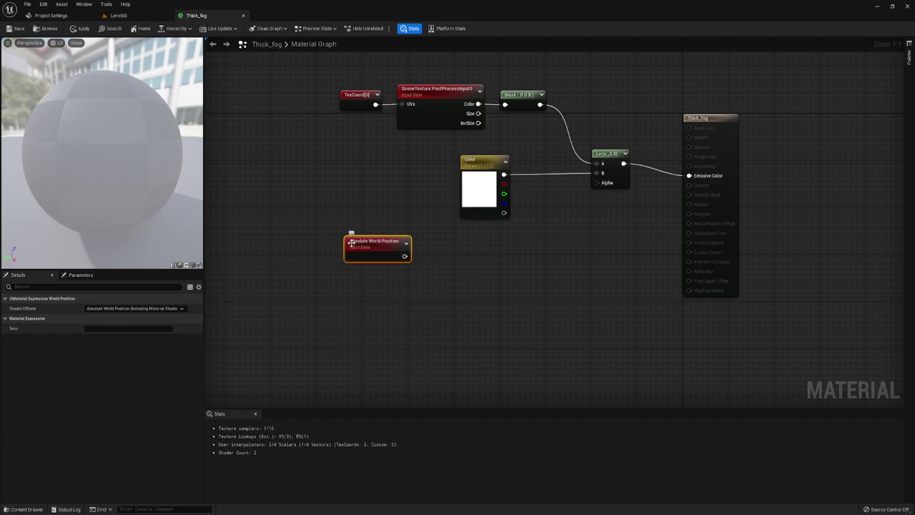
Subtract a new Camera Position node from Absolute World Position using a Subtract node.
left_click_drag(327, 221, 431, 299)
left_click_drag(405, 256, 443, 271)
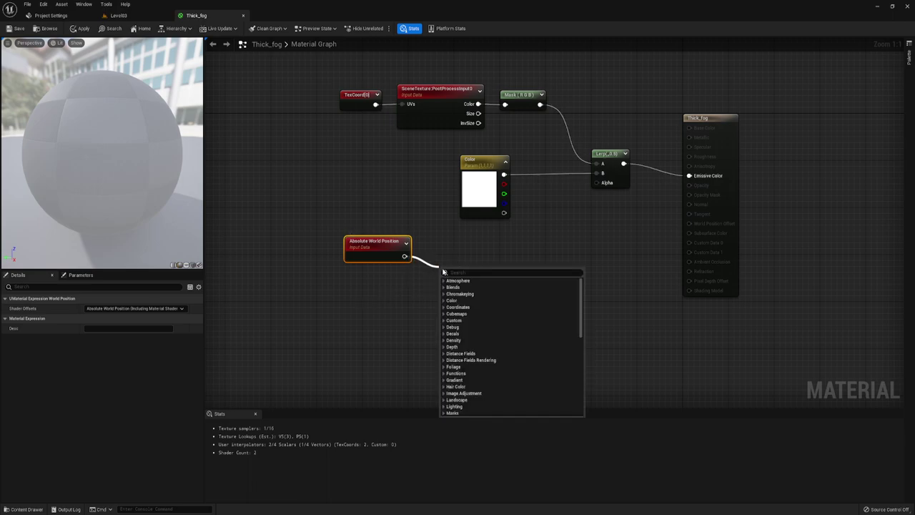
type("-")
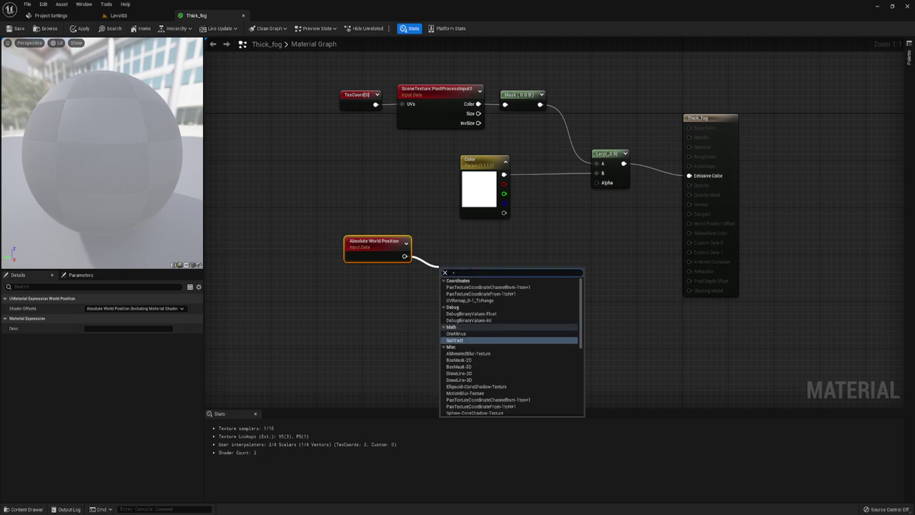
left_click(462, 341)
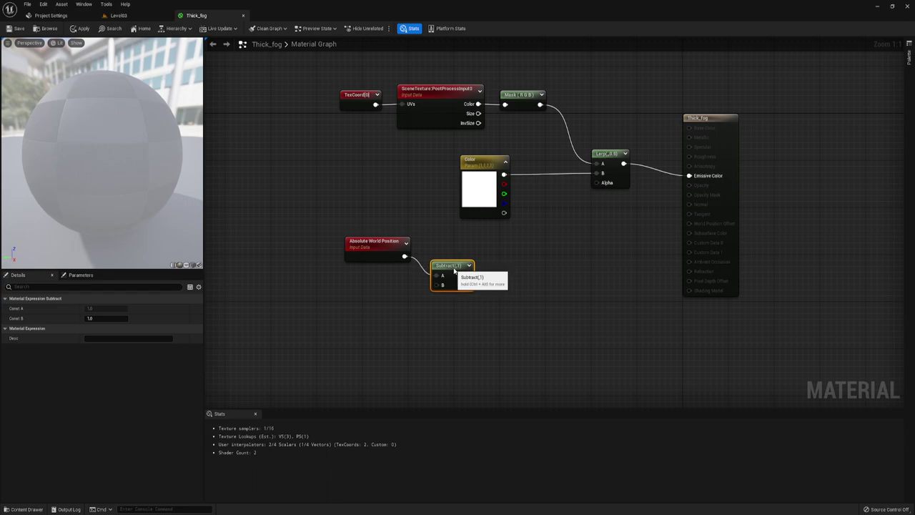
right_click(338, 301)
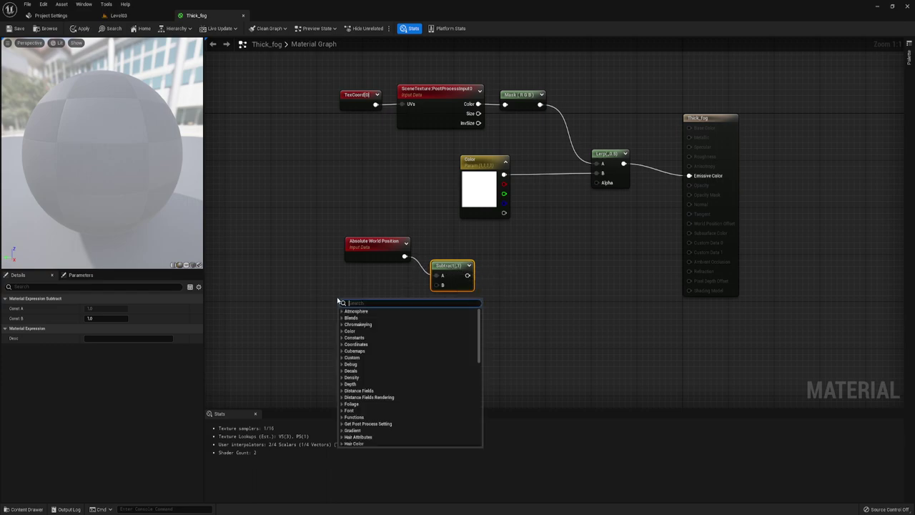
type("came")
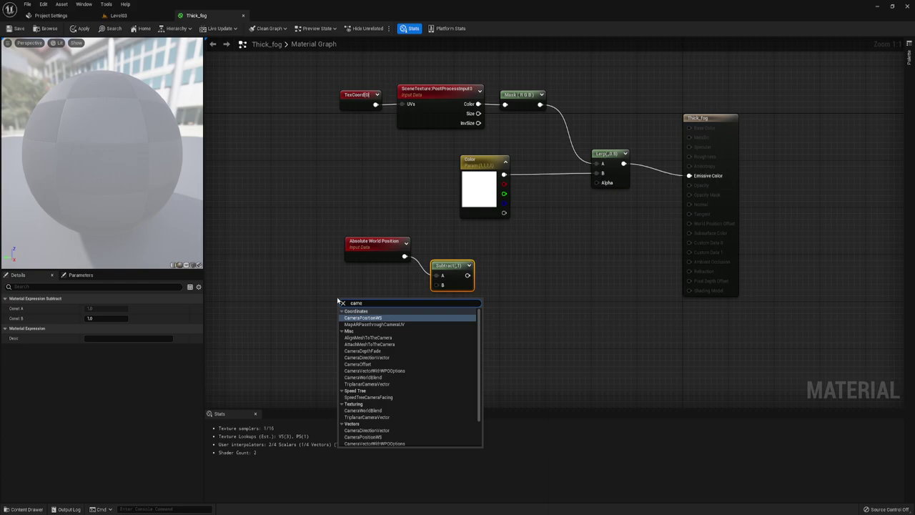
left_click(379, 319)
left_click_drag(381, 316, 438, 284)
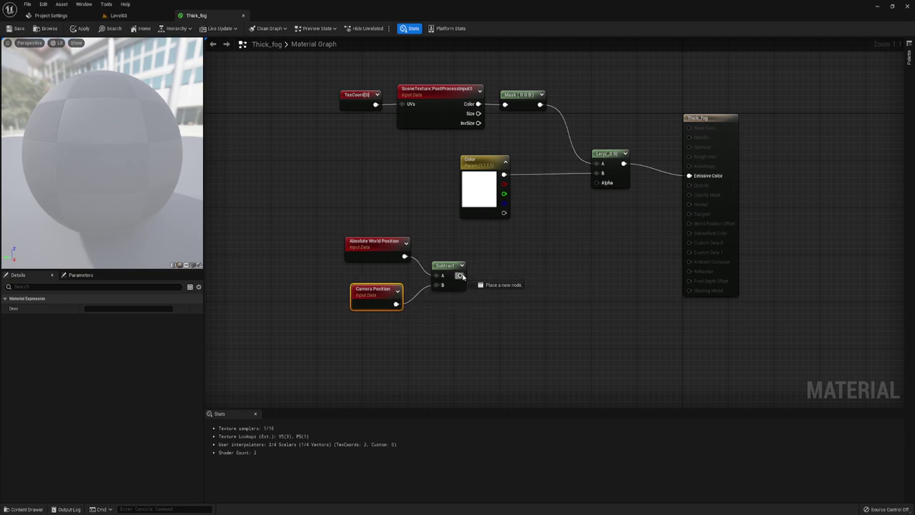
Shift the position and Subtract nodes left and move Color to the right.
left_click_drag(460, 275, 487, 277)
left_click_drag(315, 212, 469, 229)
left_click_drag(451, 278, 439, 277)
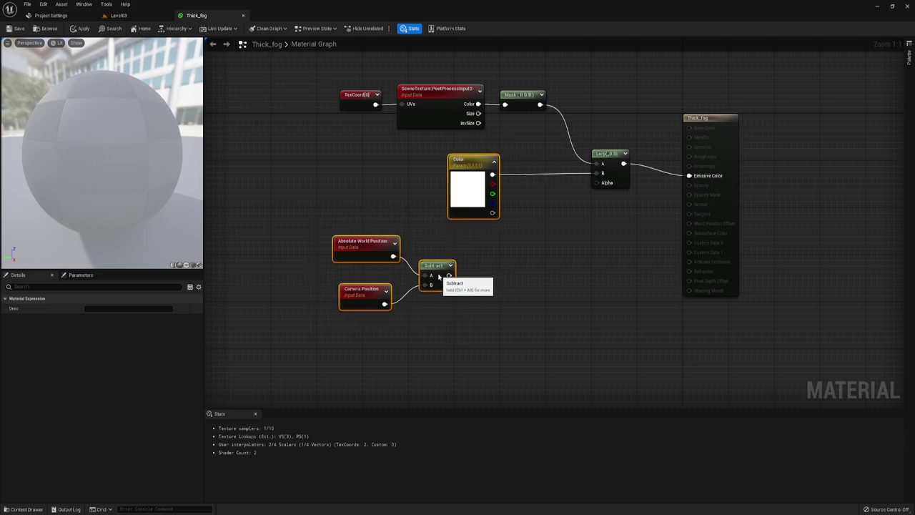
left_click(438, 276)
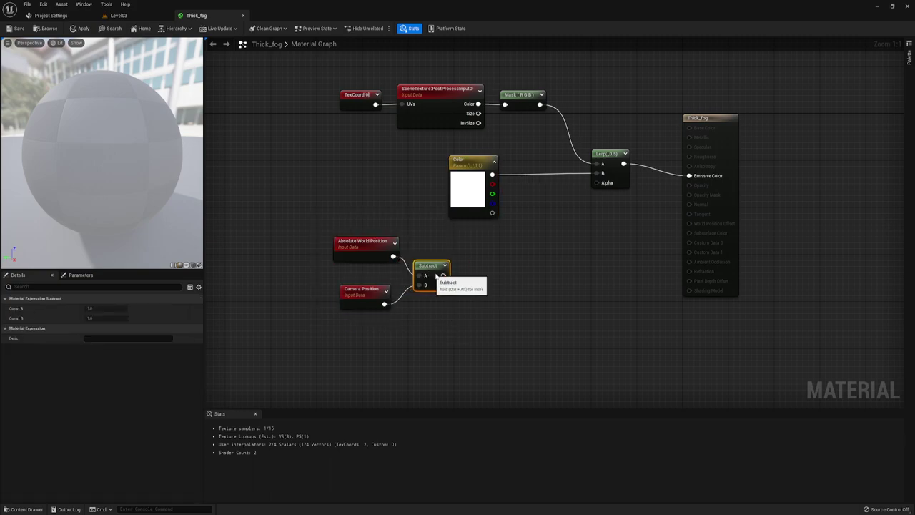
left_click_drag(332, 232, 422, 326)
left_click_drag(434, 275, 405, 275)
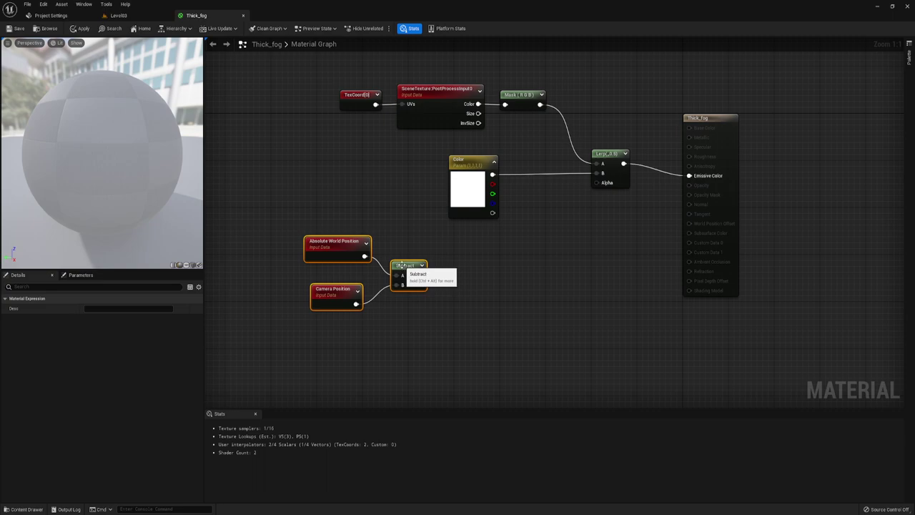
right_click_drag(449, 337, 433, 330)
left_click_drag(445, 151, 491, 152)
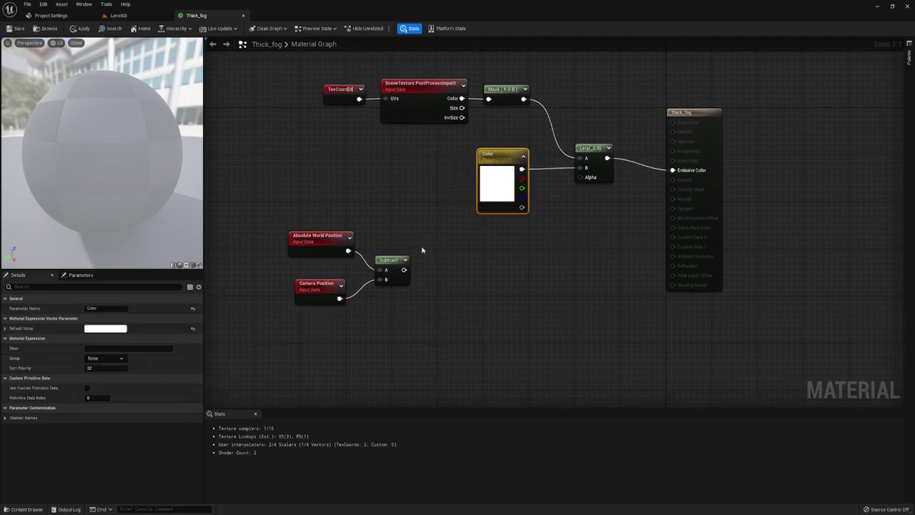
right_click_drag(432, 295, 428, 296)
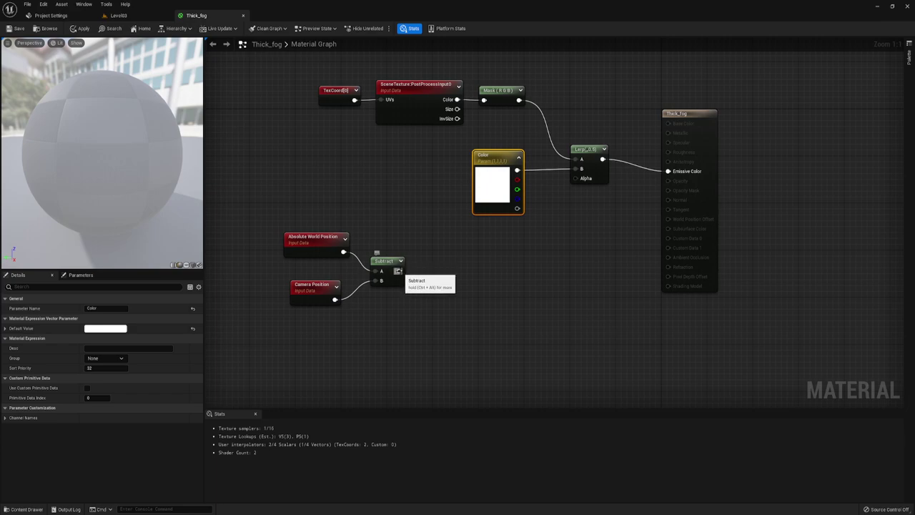
Add a VectorLength node fed by the Absolute World Position minus Camera Position Subtract output.
left_click_drag(400, 271, 431, 271)
type("vesco")
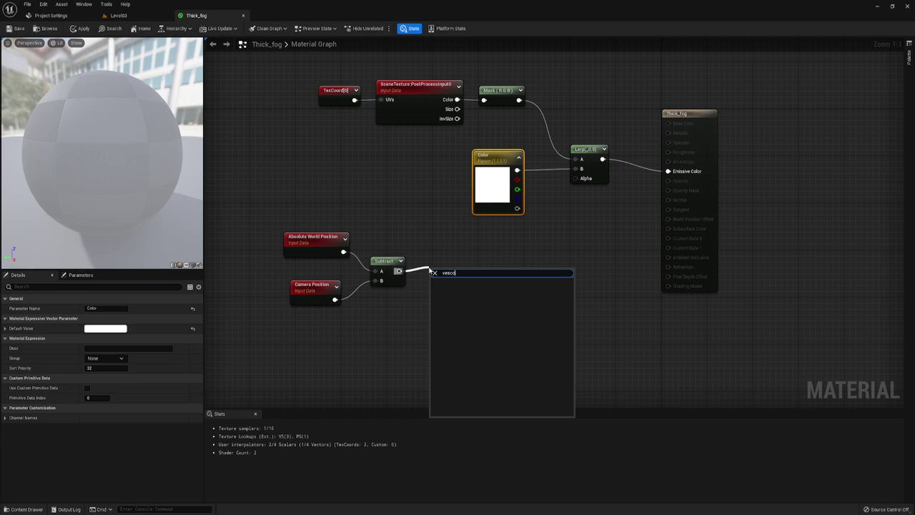
key("BackSpace")
key("BackSpace")
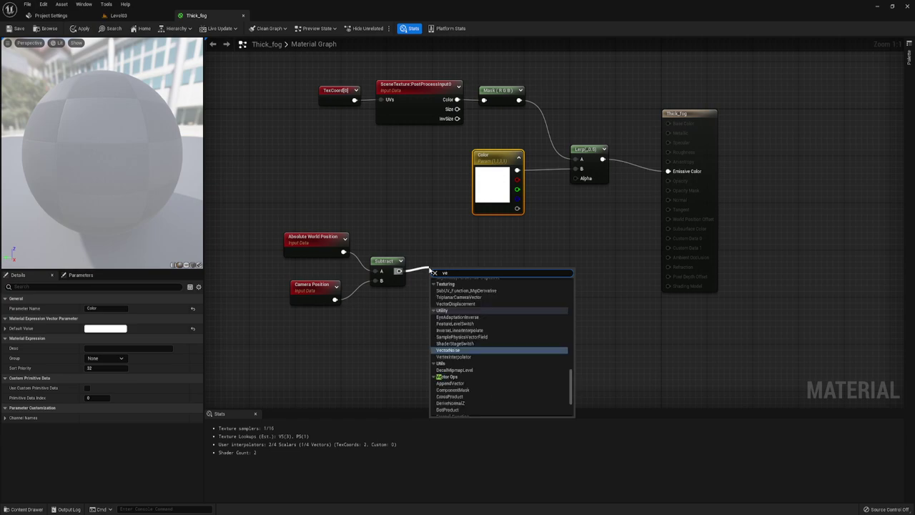
type("ctor")
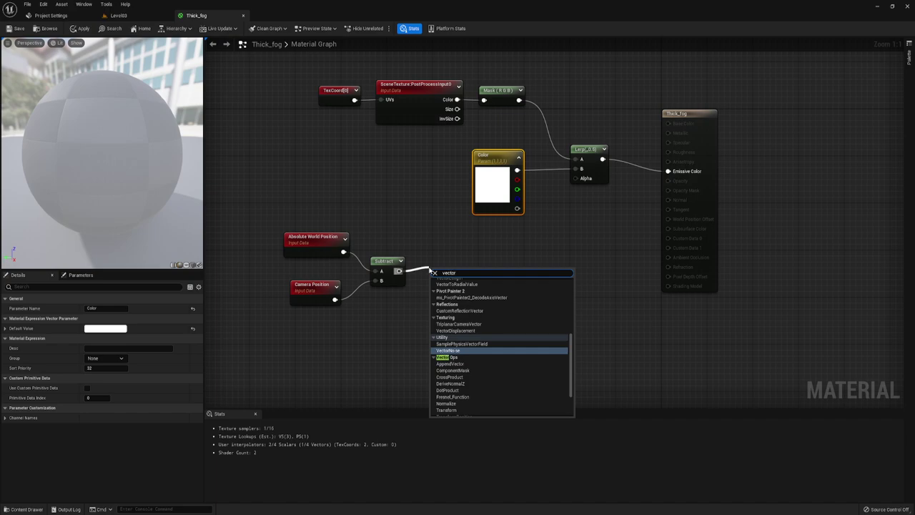
type("le")
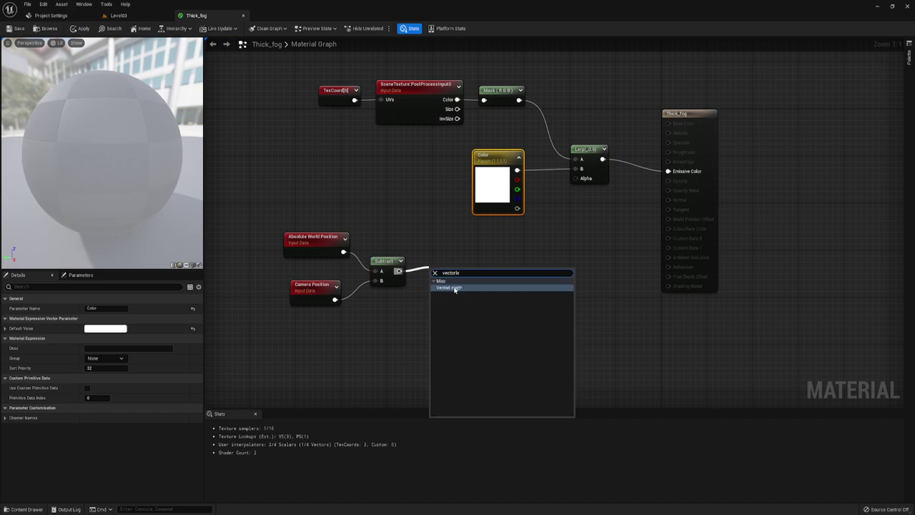
left_click(453, 287)
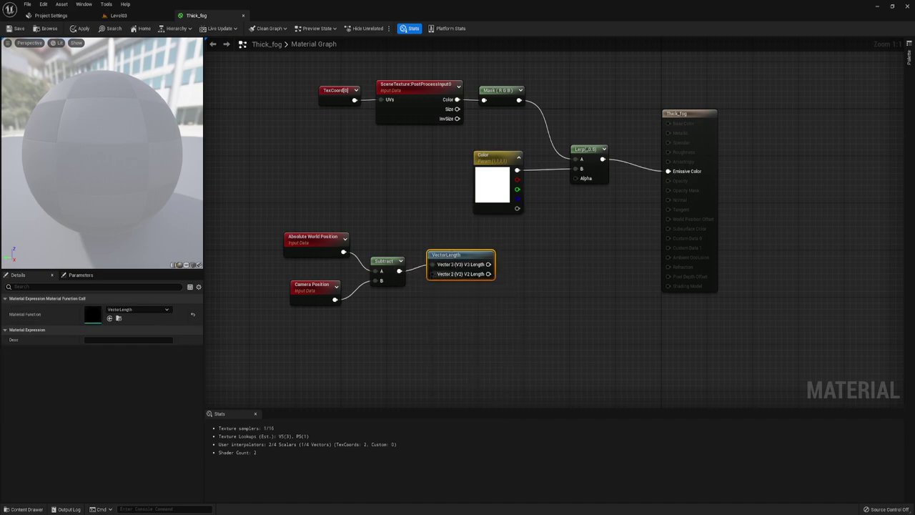
left_click_drag(399, 271, 432, 274)
left_click_drag(458, 256, 452, 250)
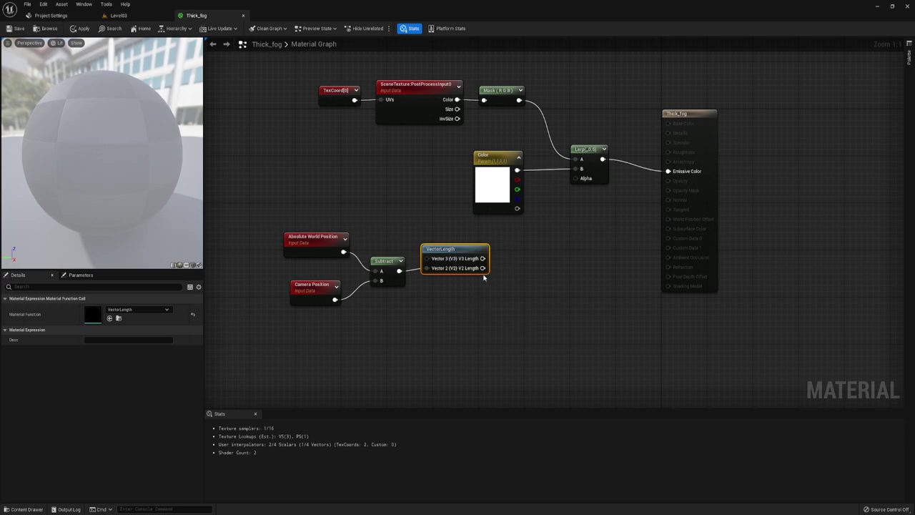
Add a Divide node that takes the VectorLength distance as its input.
left_click_drag(482, 268, 516, 292)
type("/")
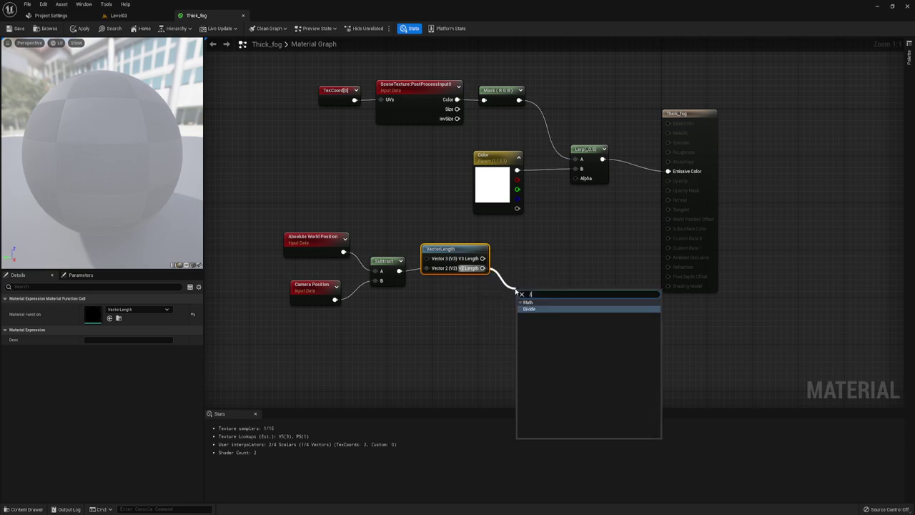
left_click(532, 310)
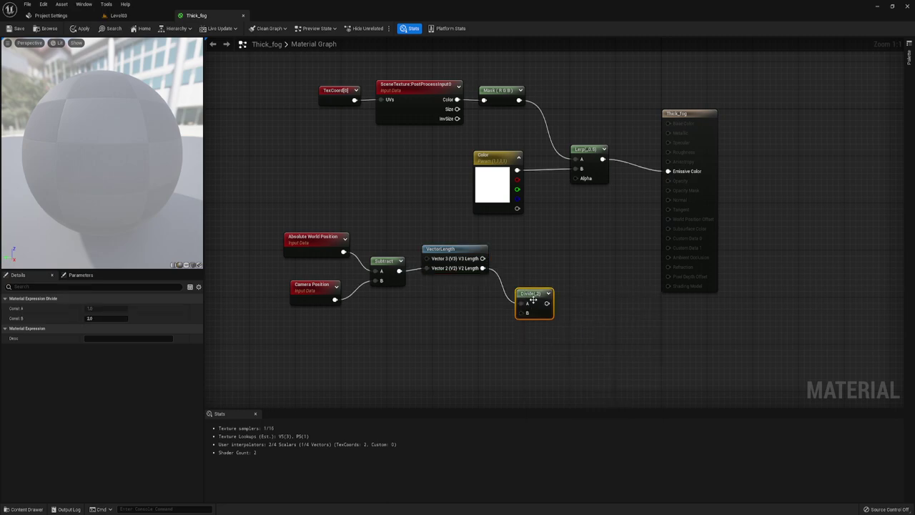
left_click_drag(530, 294, 515, 282)
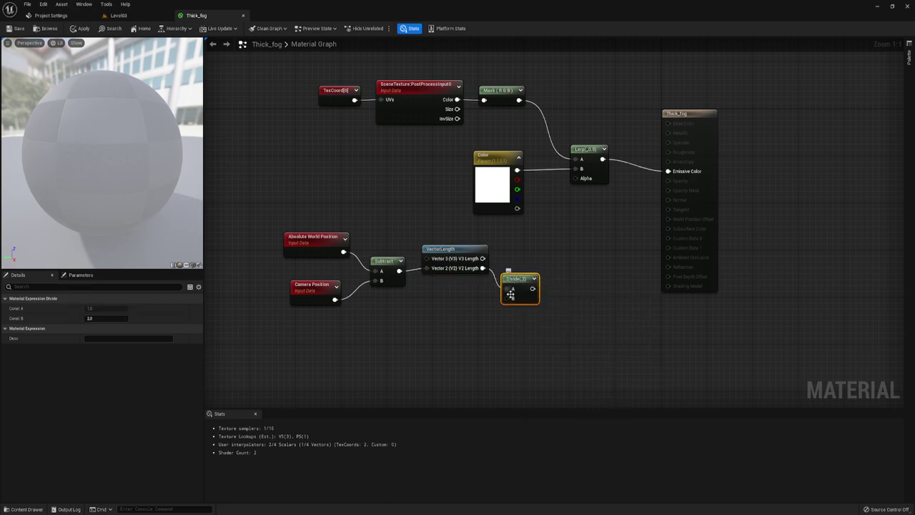
Create a Fog_Distance scalar parameter defaulting to 500, wired into the Divide's B input.
left_click(453, 306)
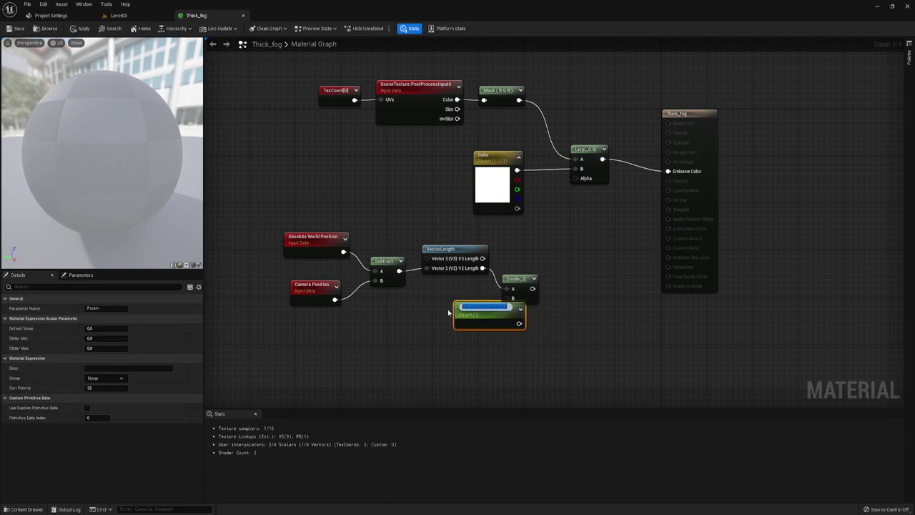
type("Fog")
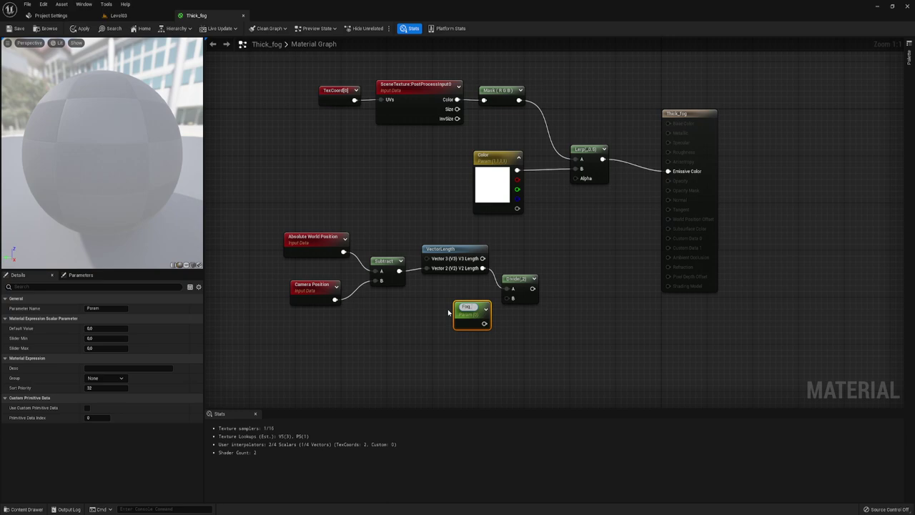
type("_Dis")
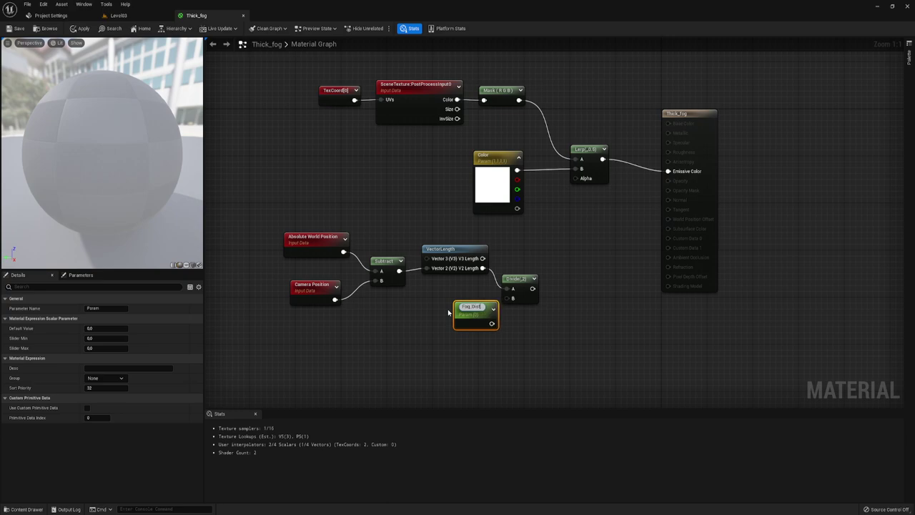
type("tance")
key("Return")
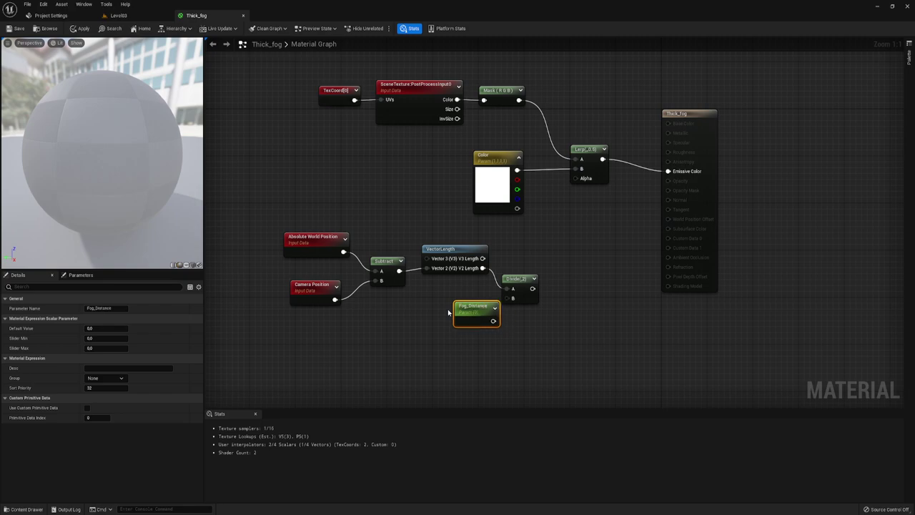
key("F2")
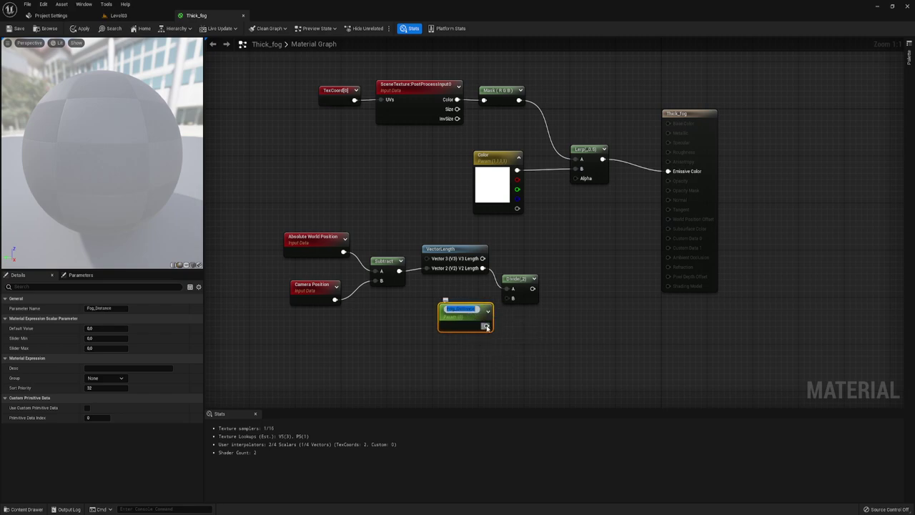
left_click_drag(487, 327, 512, 298)
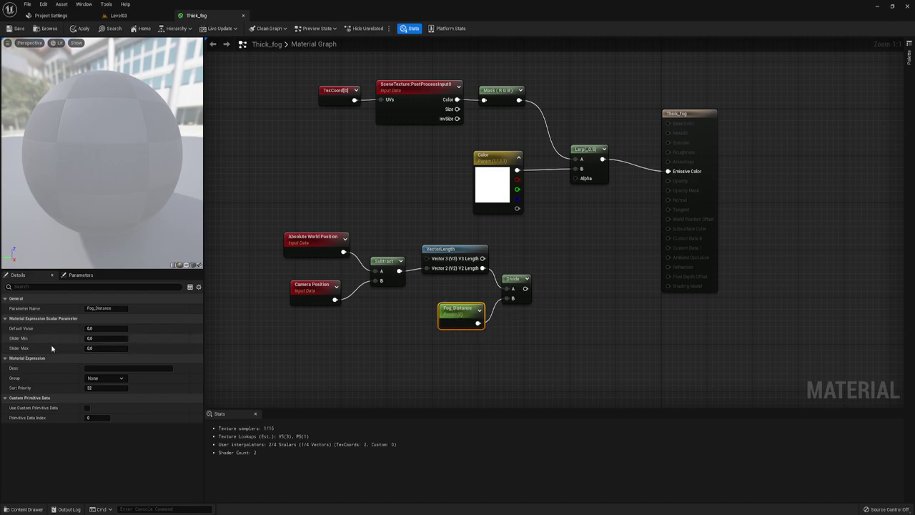
left_click(100, 328)
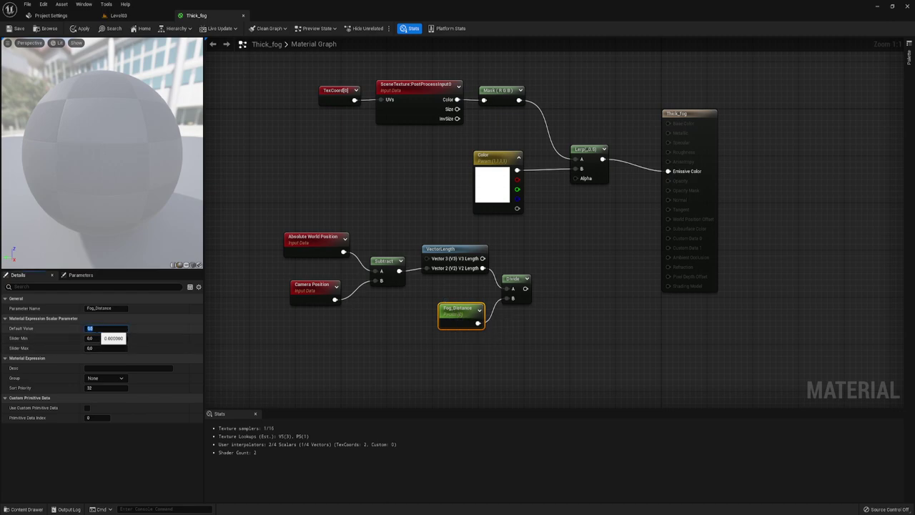
type("500")
key("Return")
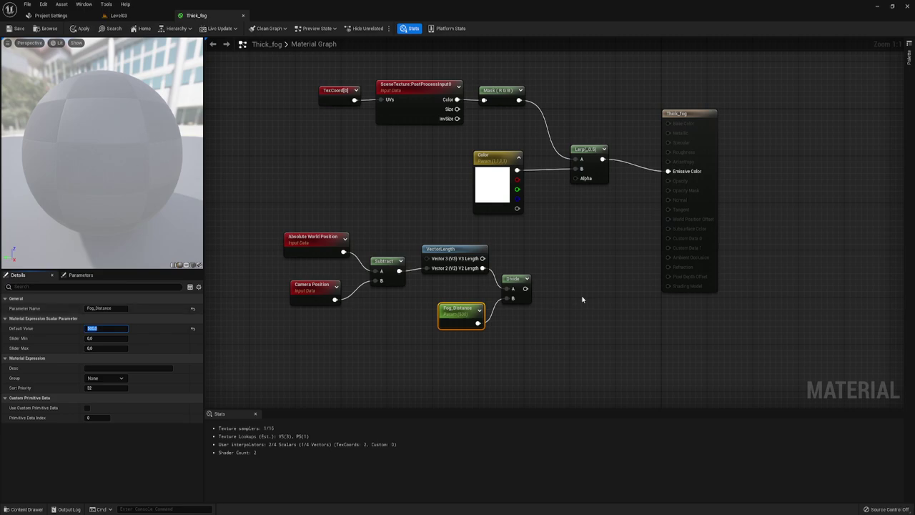
right_click_drag(605, 296, 574, 294)
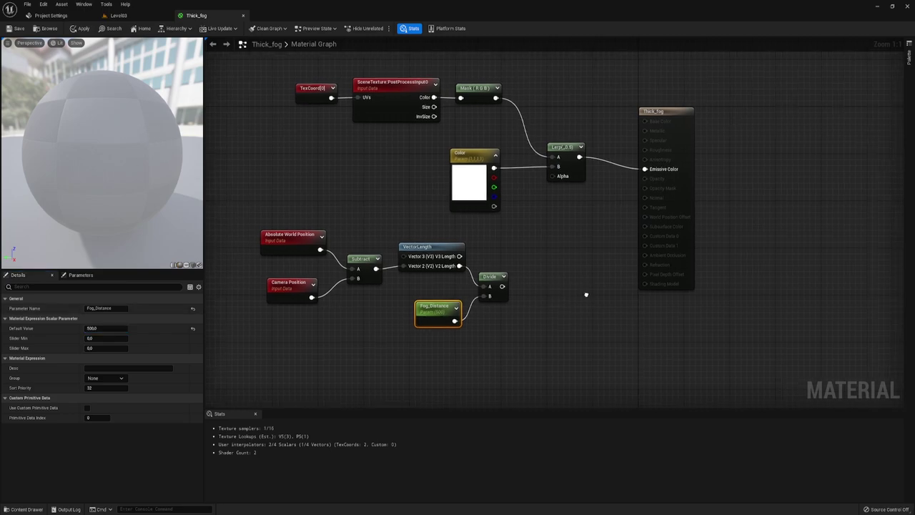
left_click(500, 284)
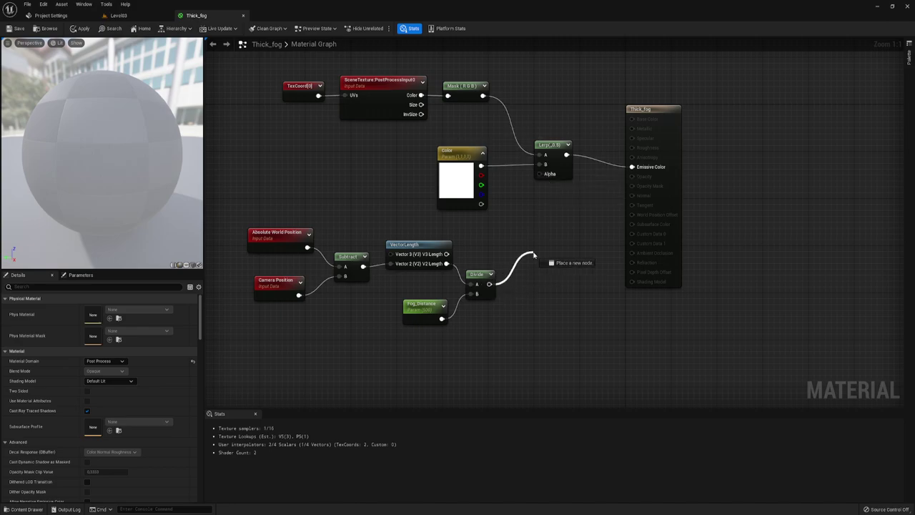
Clamp the Divide result to 0–1 and wire the Clamp output into the Lerp's Alpha.
left_click_drag(489, 284, 534, 259)
type("cl")
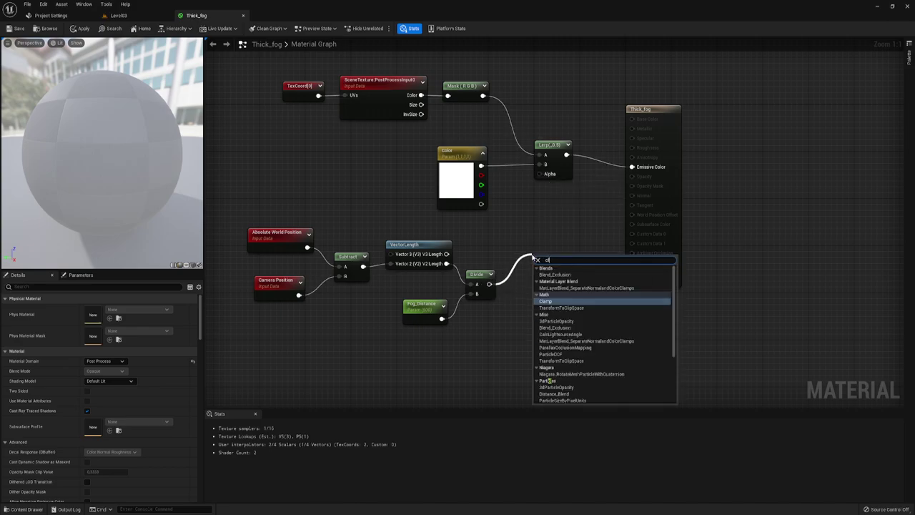
left_click(546, 301)
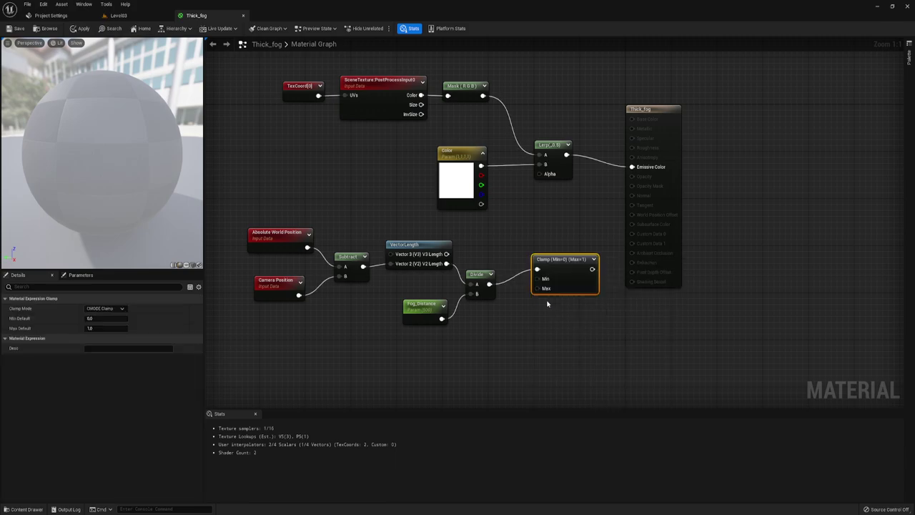
left_click_drag(553, 263, 521, 249)
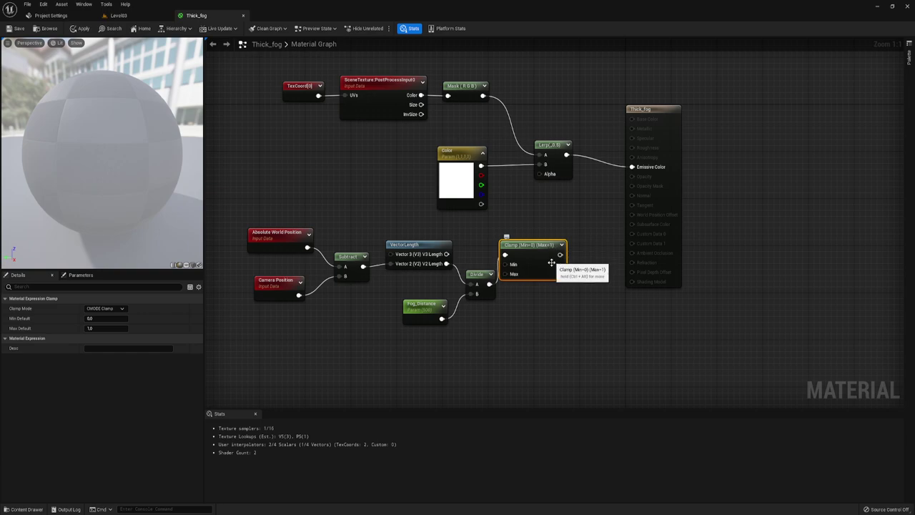
left_click_drag(560, 255, 540, 174)
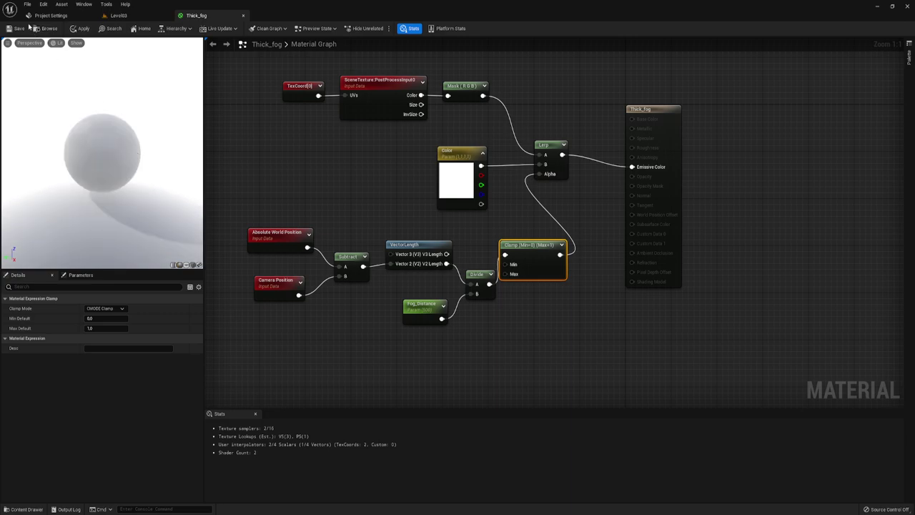
Save Thick_fog and play-test Level03 to check the distance-based fog.
key("ctrl+s")
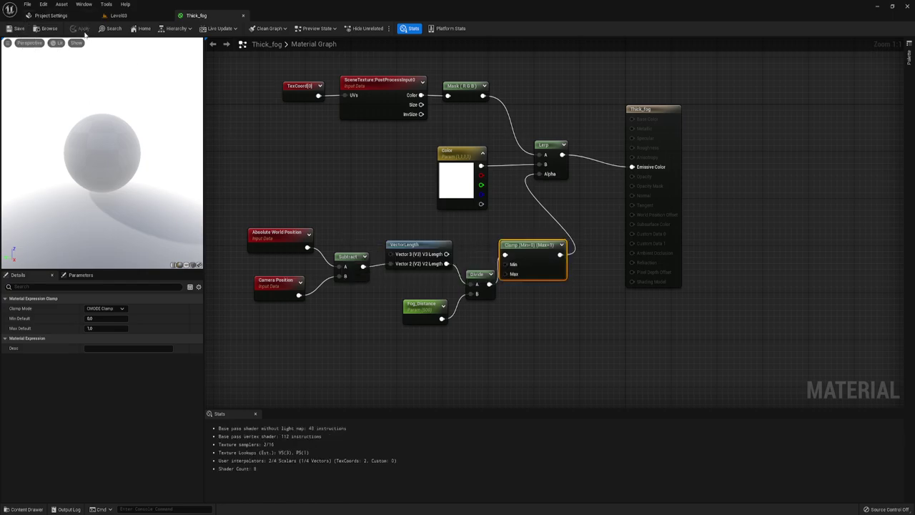
left_click(138, 16)
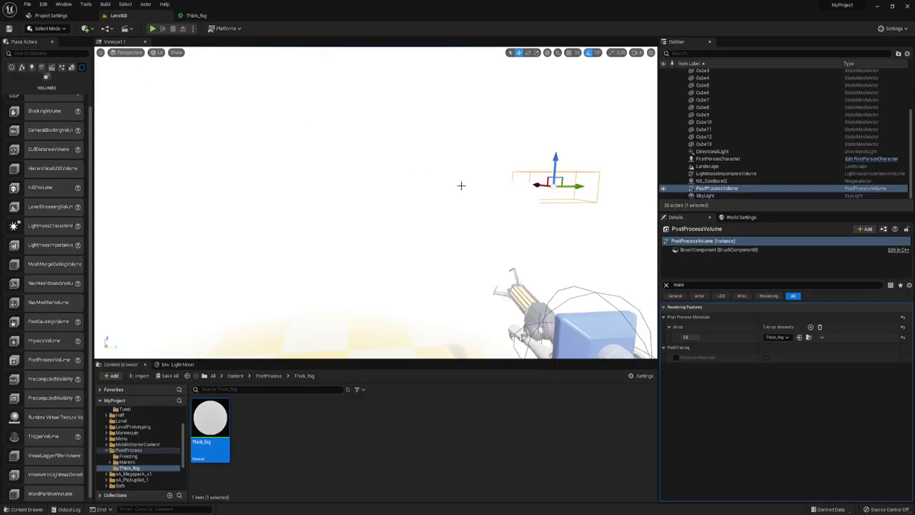
left_click(152, 28)
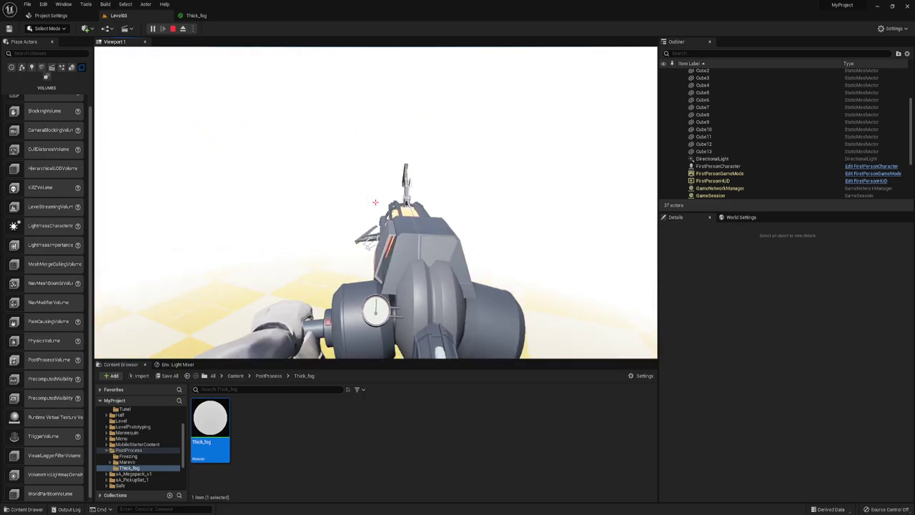
key("Escape")
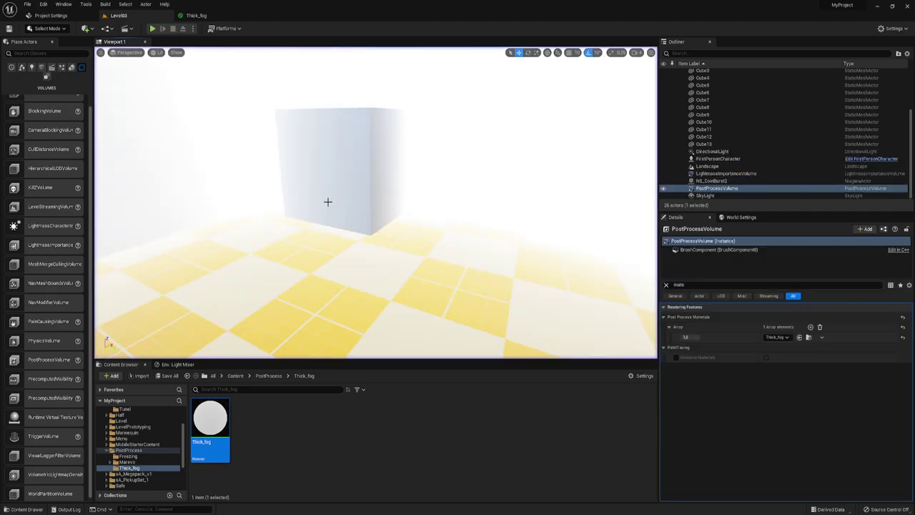
left_click(197, 15)
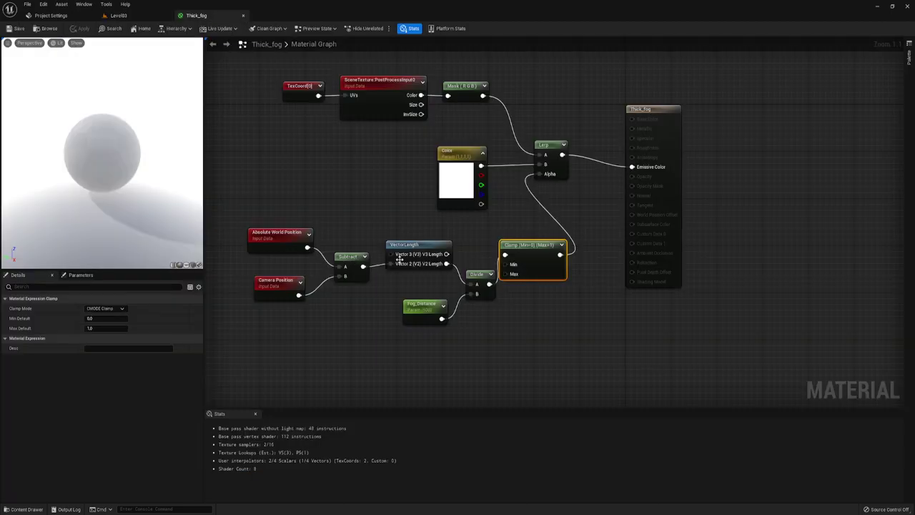
Raise Fog_Distance's default value to 1500, then return to the Level03 editor.
left_click(424, 306)
type("1500")
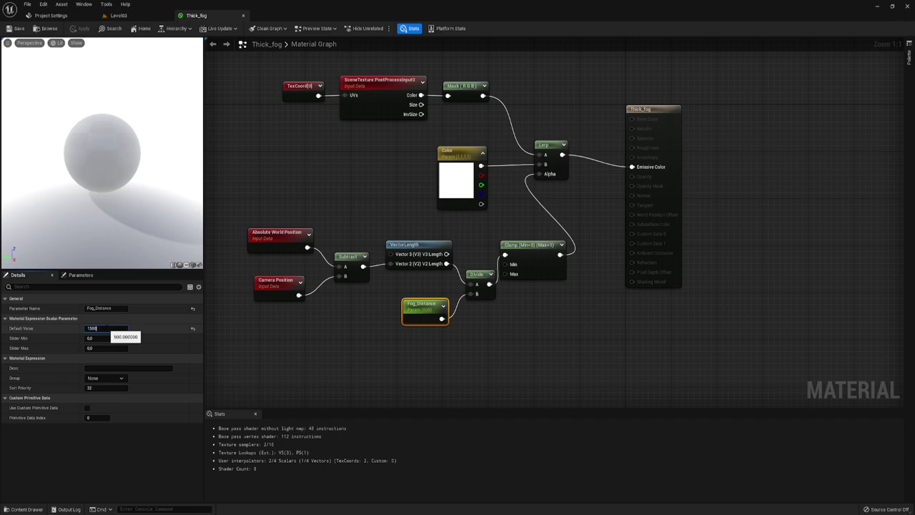
key("Return")
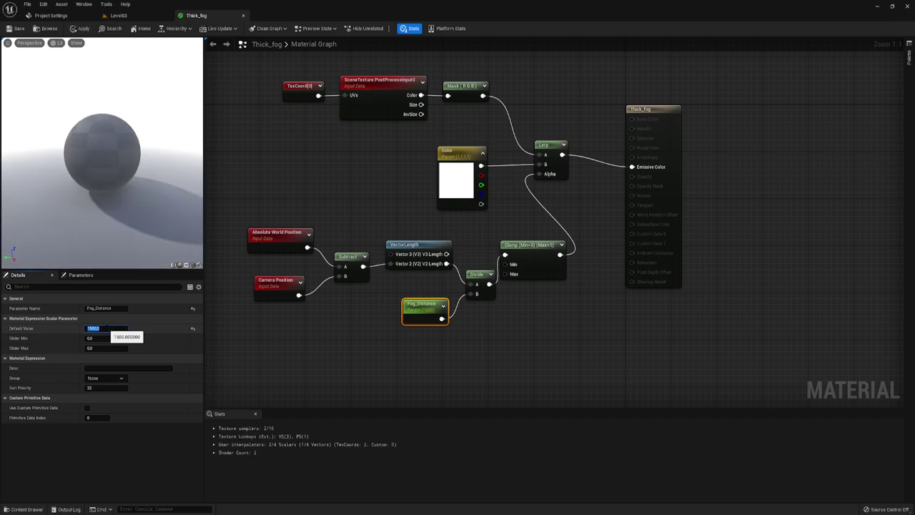
left_click(188, 131)
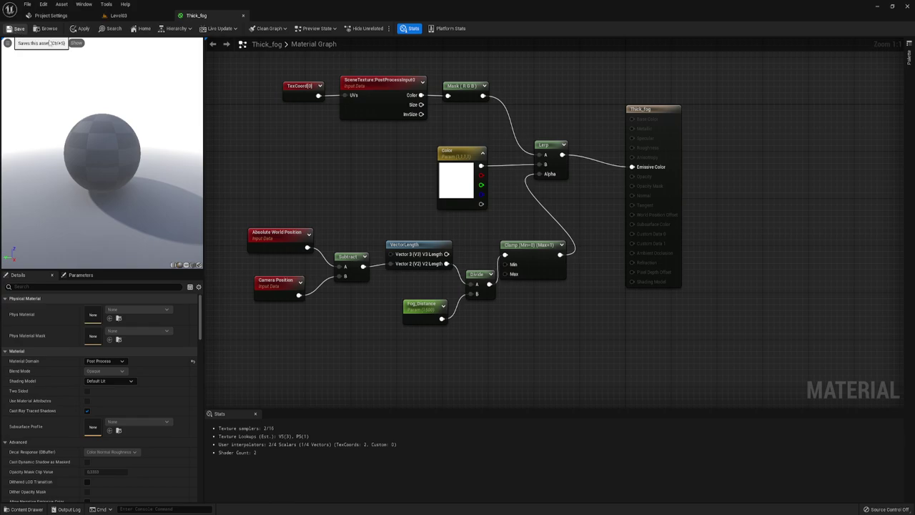
left_click(129, 17)
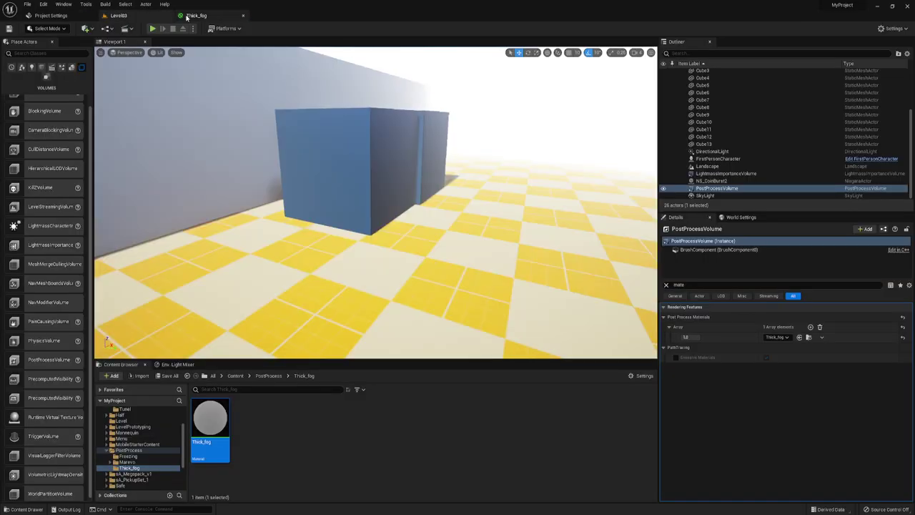
Play-test Level03 with Fog_Distance at 1500, walking through the white fog around walls and cubes.
left_click(153, 29)
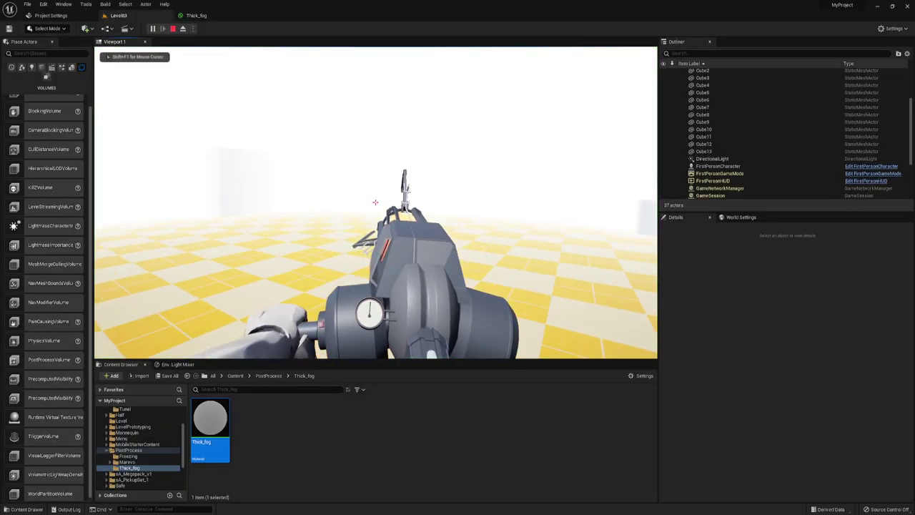
key("w")
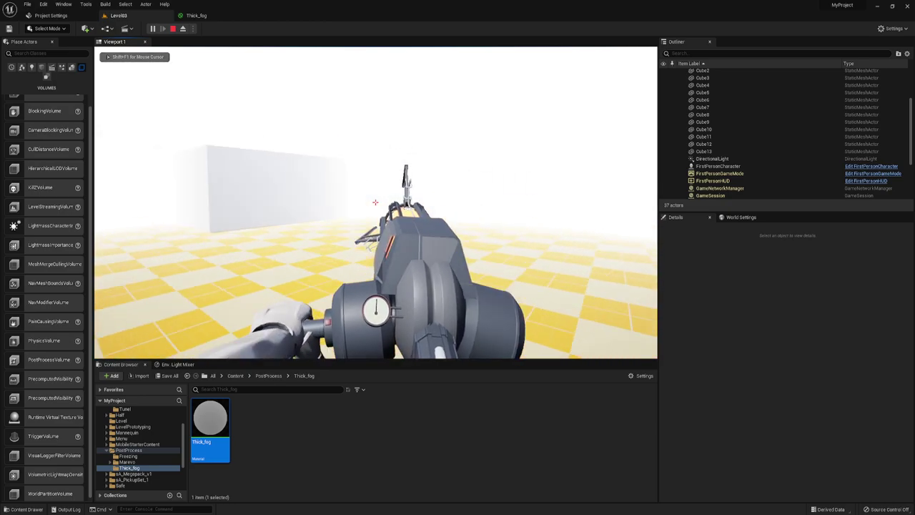
key("w")
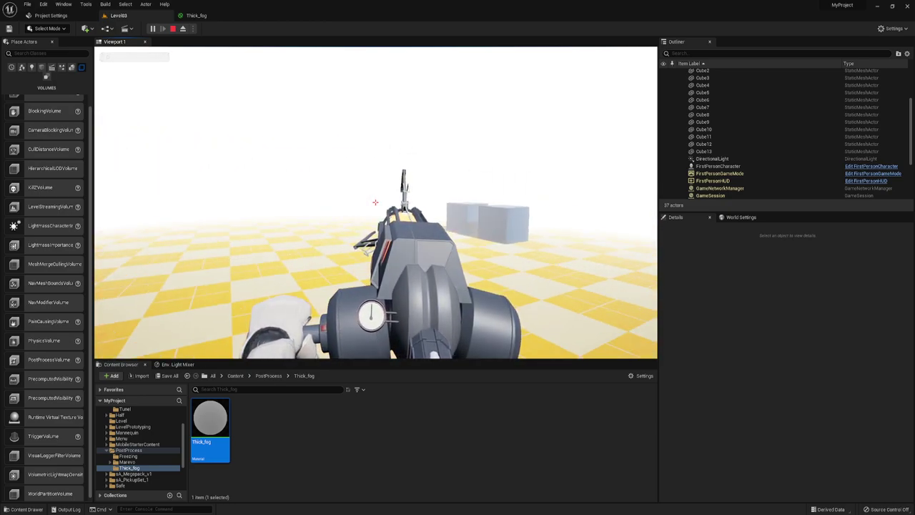
key("w")
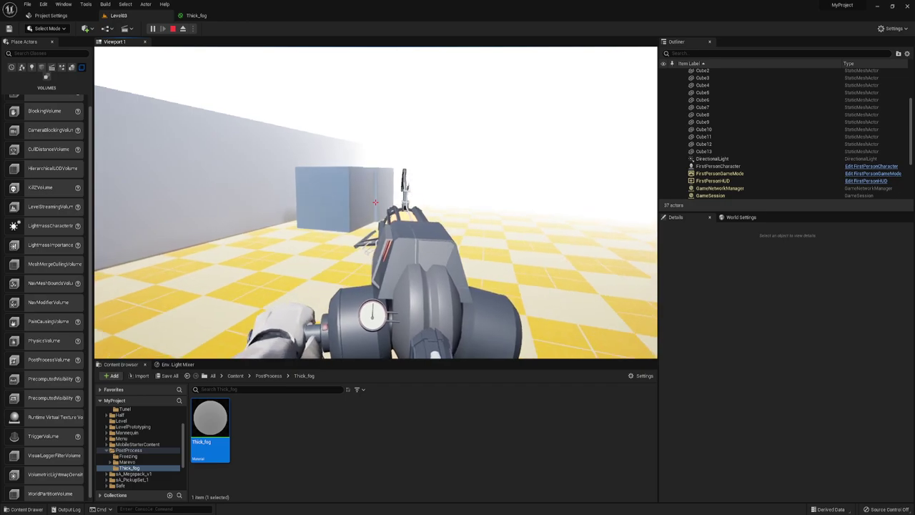
key("w")
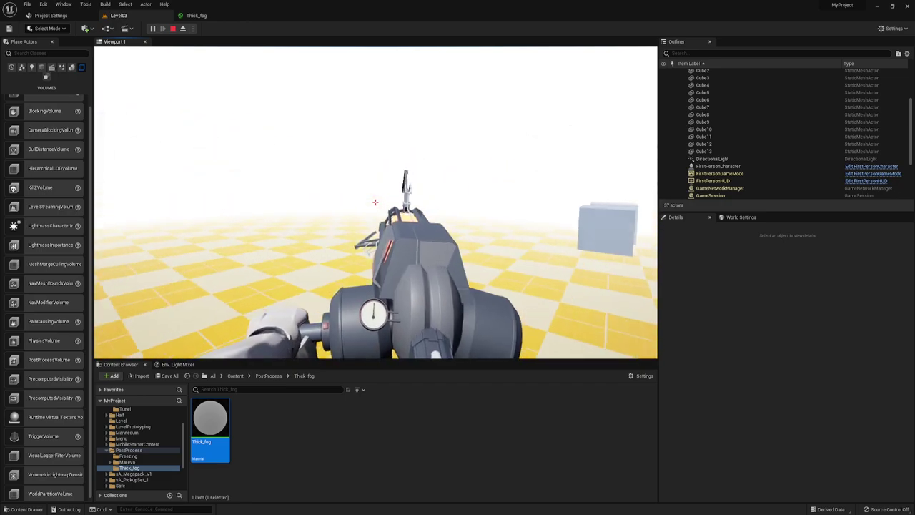
key("Escape")
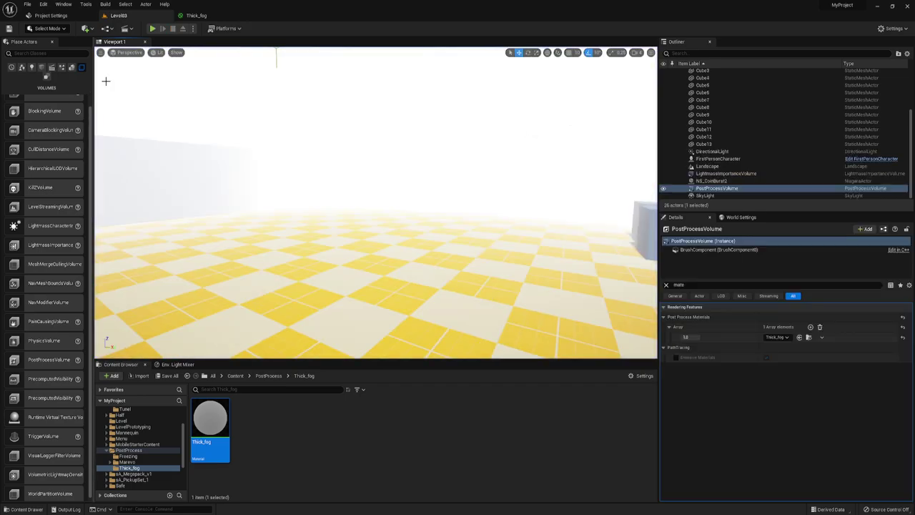
Create the Thick_fog_Inst material instance and assign it in the PostProcessVolume's Post Process Materials.
right_click(215, 421)
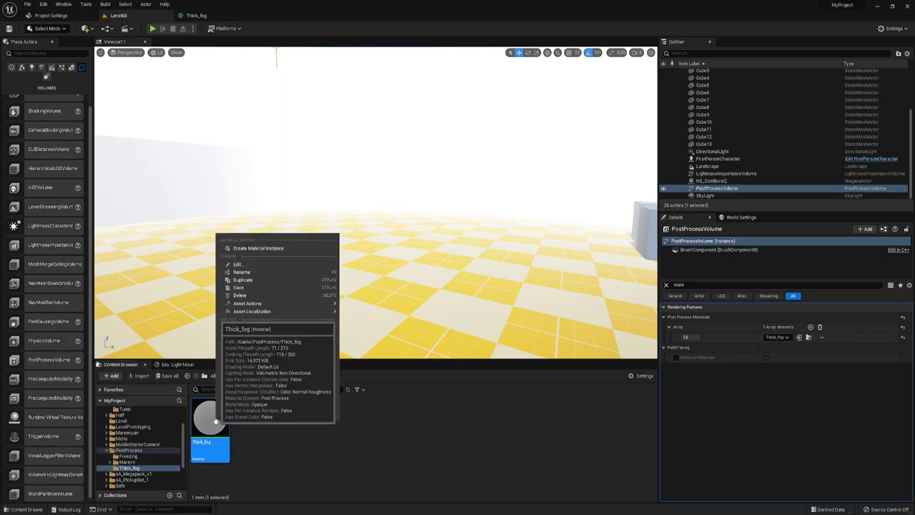
left_click(267, 248)
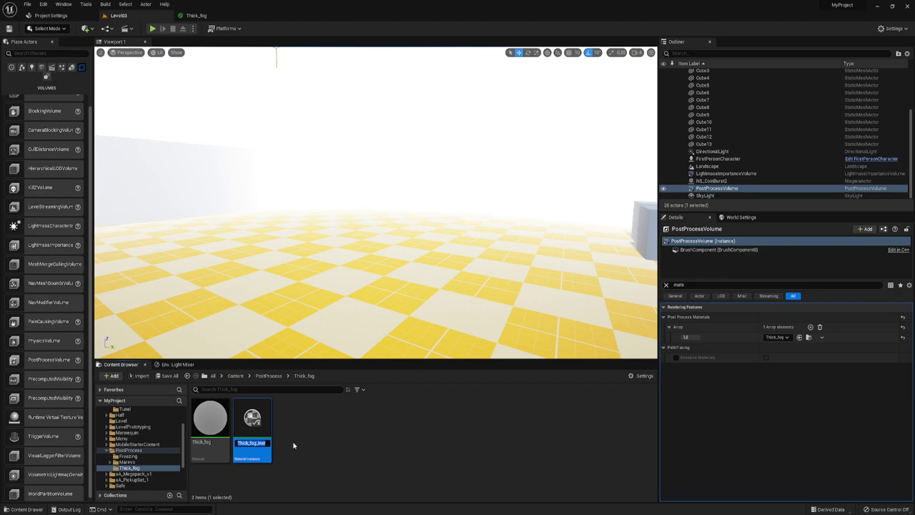
key("Return")
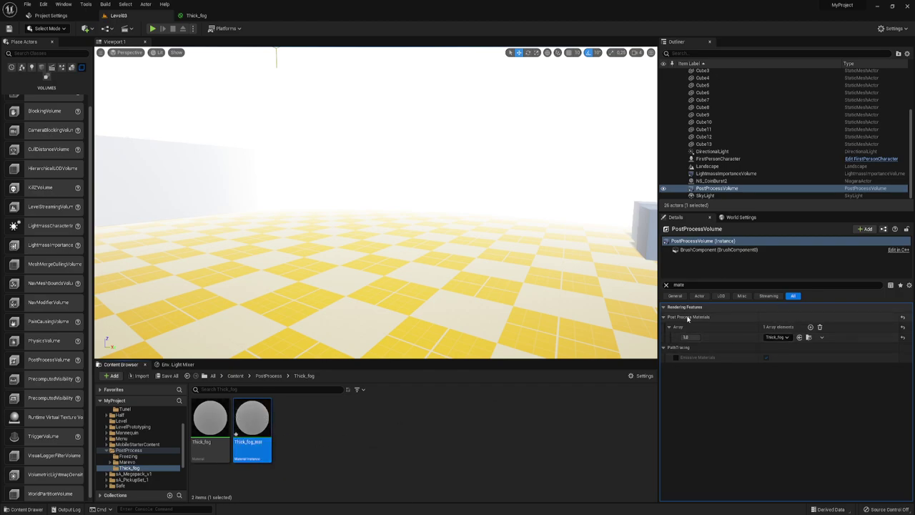
left_click(800, 337)
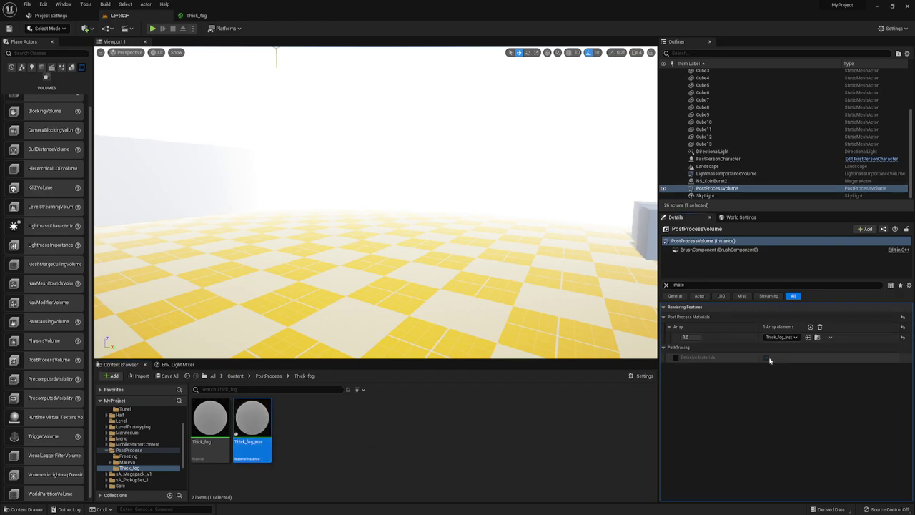
Open Thick_fog_Inst and override Fog_Distance to 1000.
double_click(262, 417)
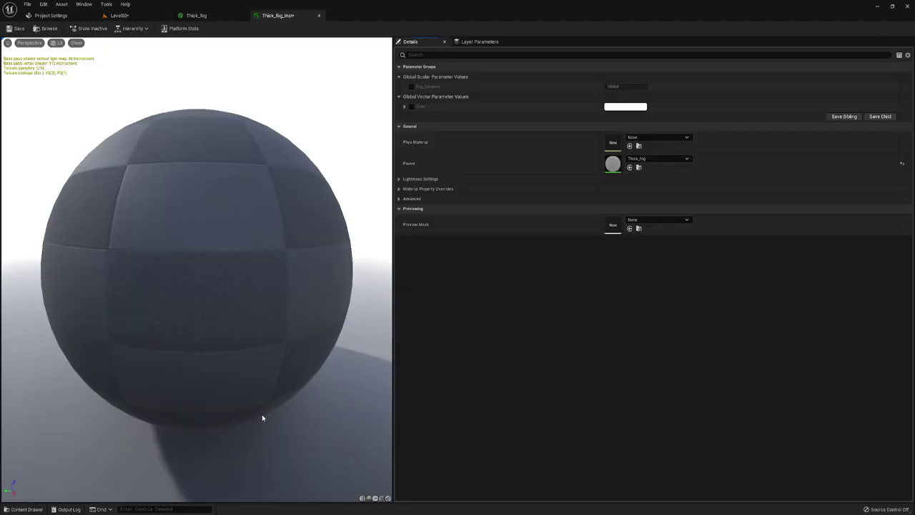
left_click(411, 86)
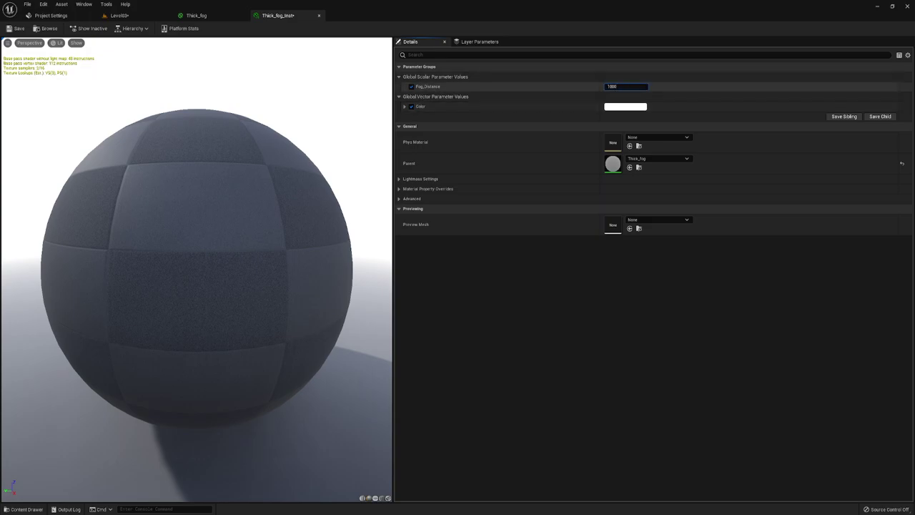
key("Return")
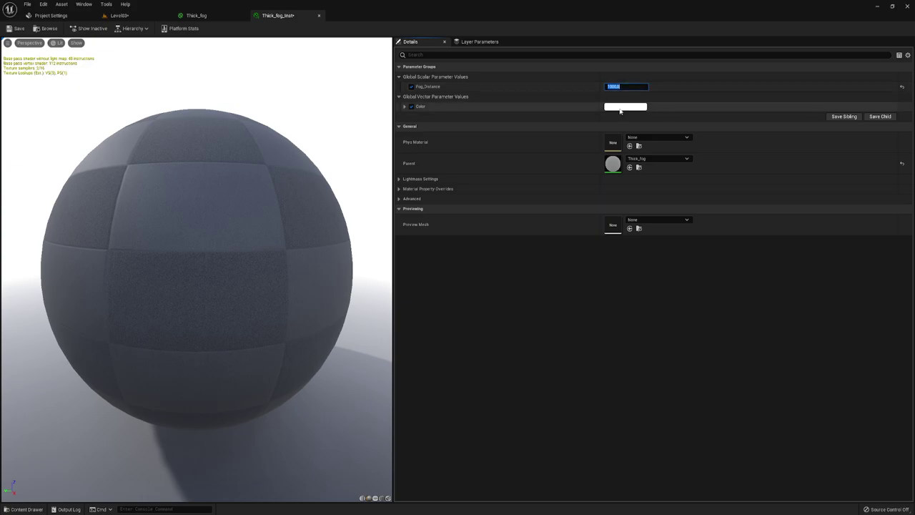
Tint the instance's fog Color a dark purple-blue and close the instance editor.
left_click(622, 107)
left_click(671, 170)
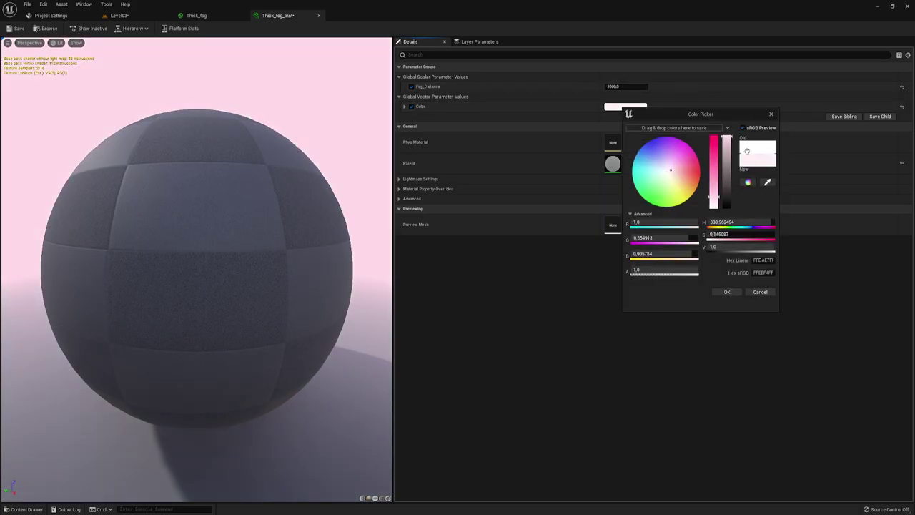
left_click(724, 169)
left_click_drag(724, 182, 726, 197)
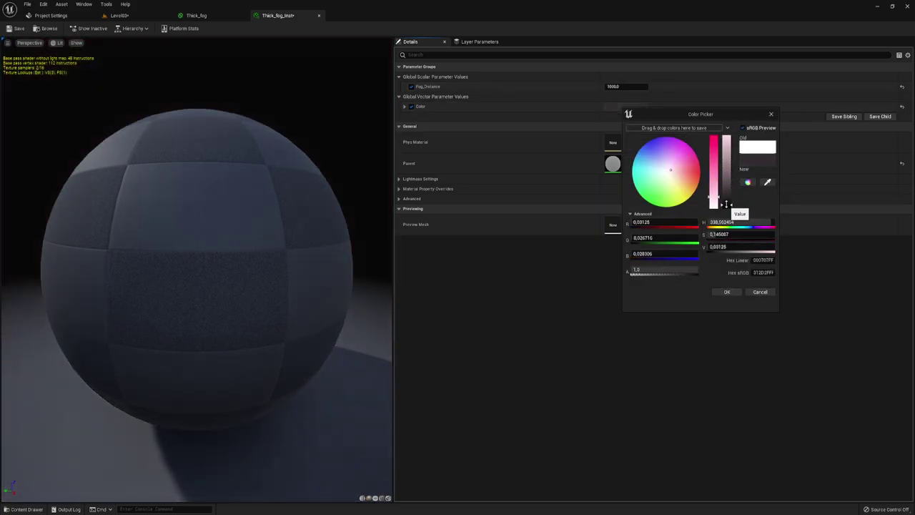
mouse_move(661, 168)
left_mouse_down()
mouse_move(651, 156)
mouse_move(662, 158)
left_mouse_up()
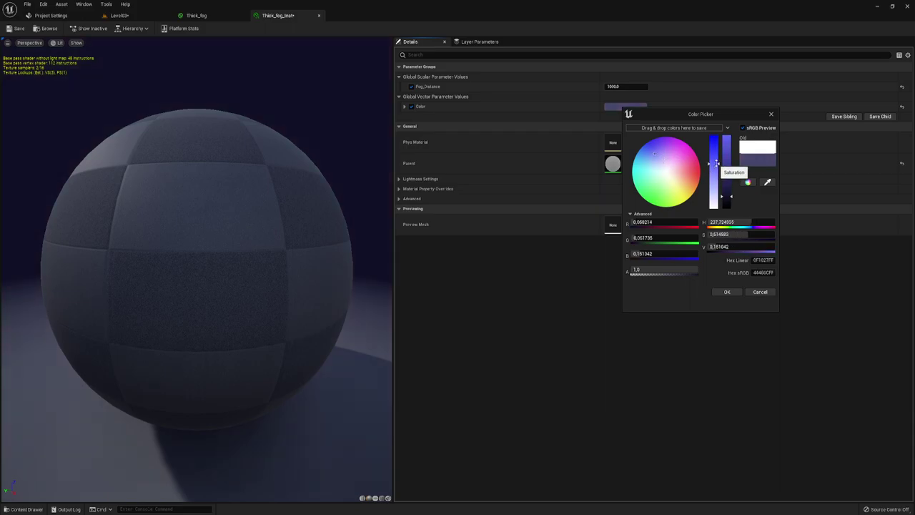
left_click_drag(717, 163, 729, 165)
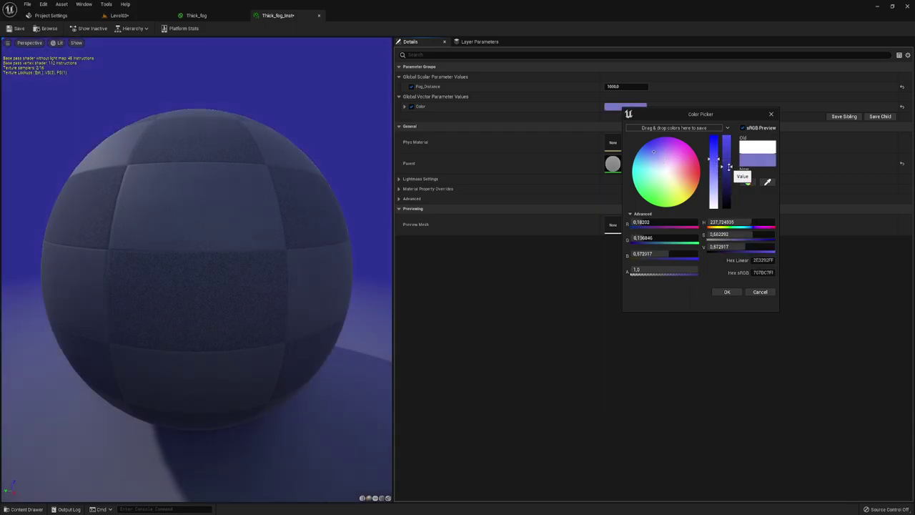
left_click(727, 293)
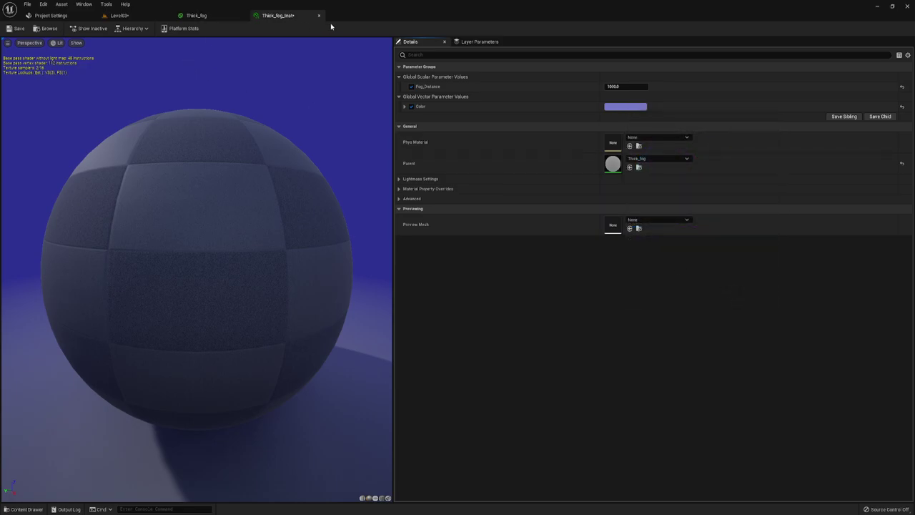
scroll(196, 131, "down", 5)
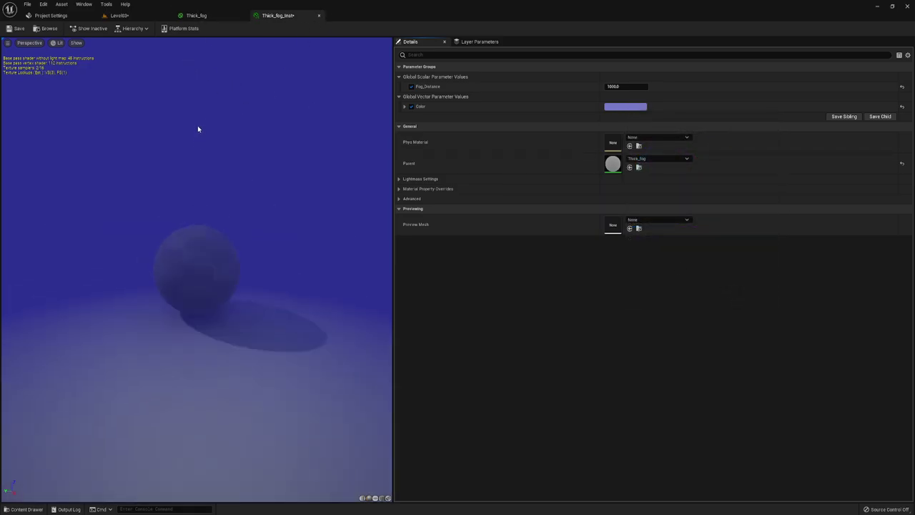
left_click(320, 15)
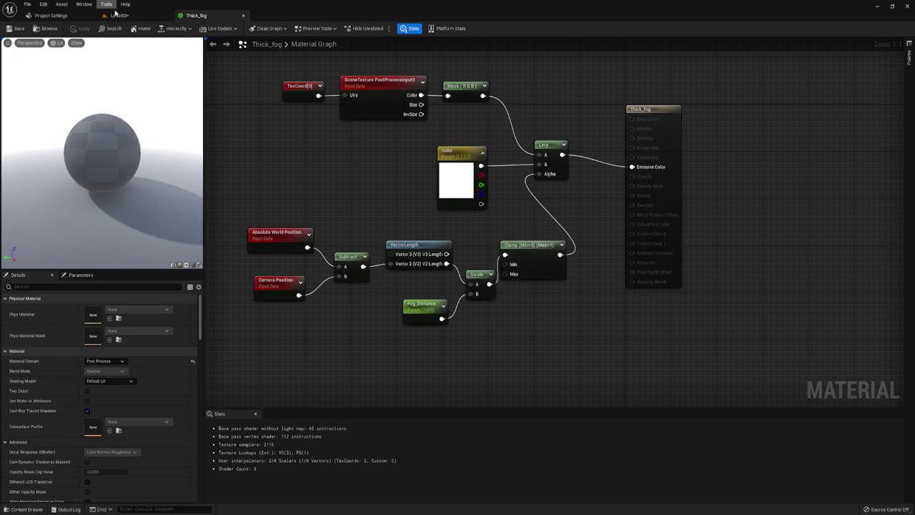
Save all modified assets, including Level03 and Thick_fog_Inst.
left_click(116, 15)
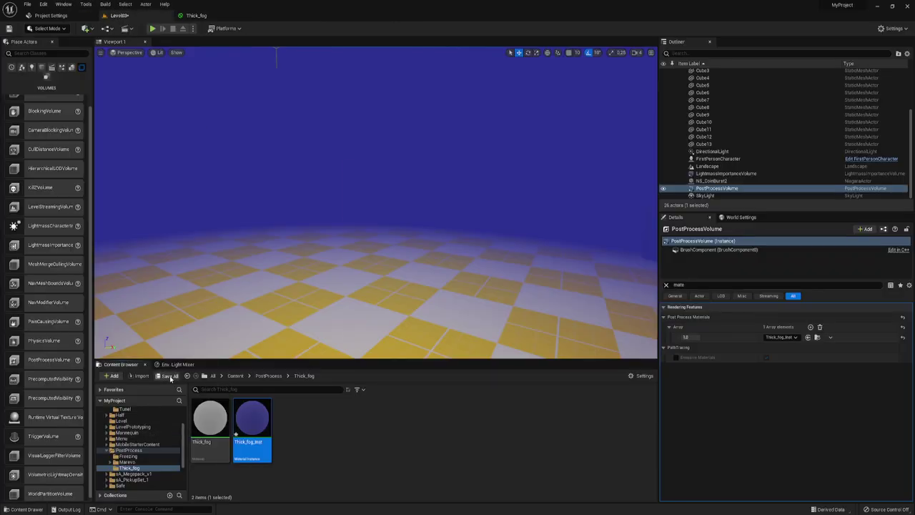
left_click(169, 376)
left_click(515, 345)
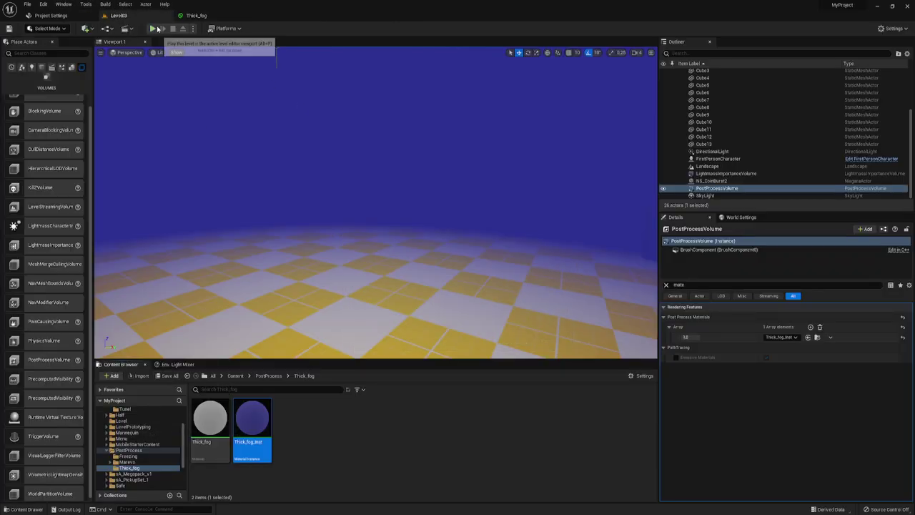
Play-test the blue fog in Level03, then look around the fogged walls and cube.
left_click(153, 29)
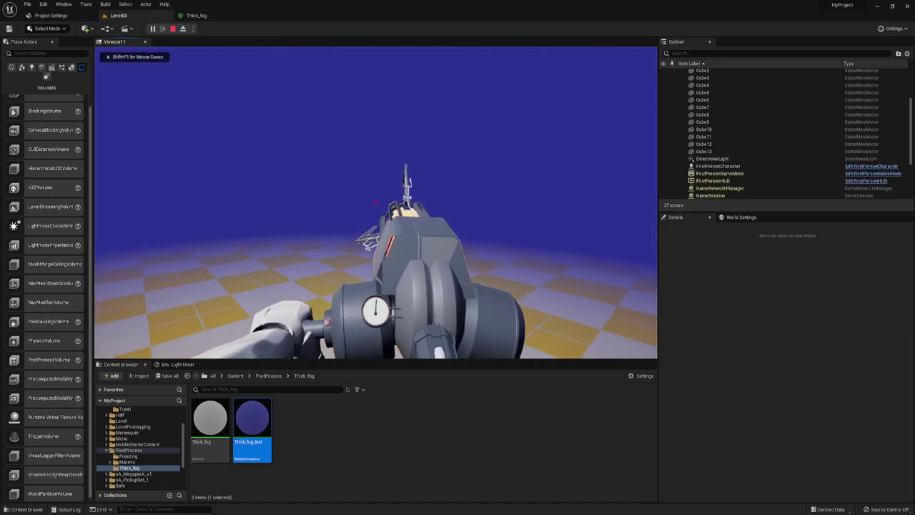
key("w")
key("s")
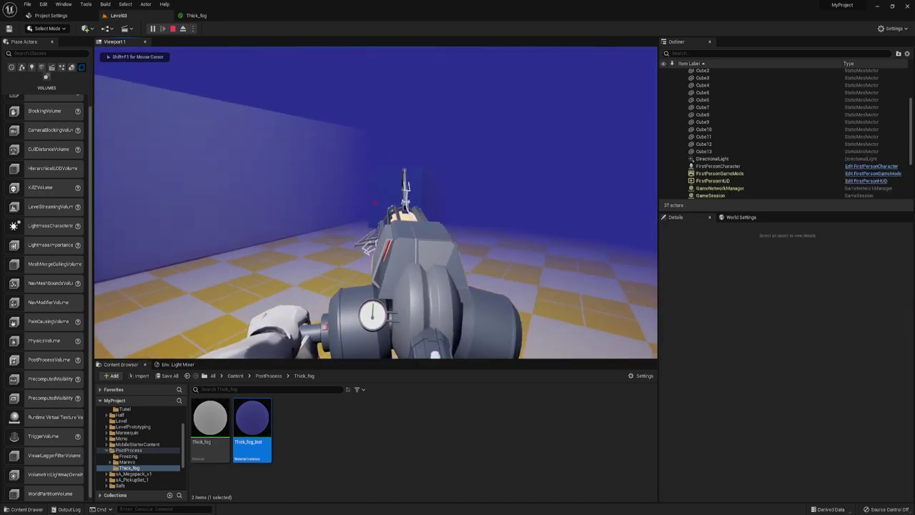
key("s")
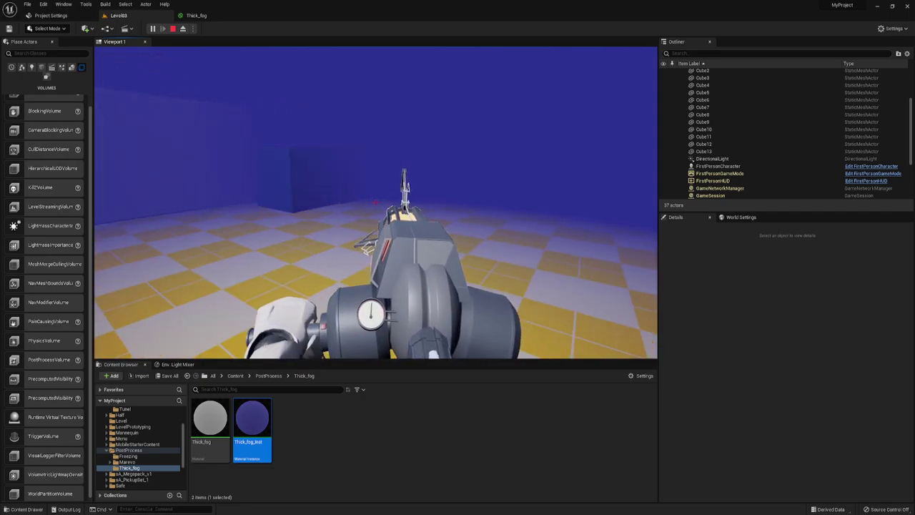
key("Escape")
right_click_drag(389, 207, 389, 236)
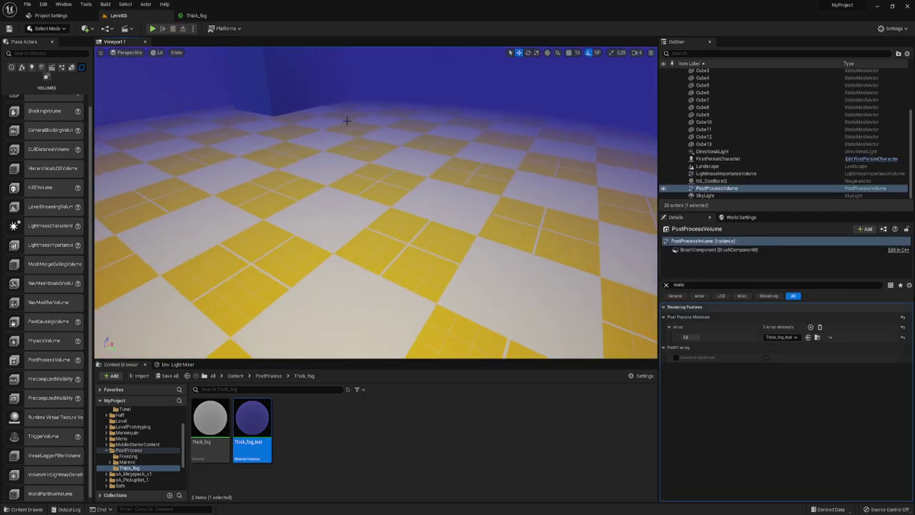
right_click_drag(347, 121, 218, 295)
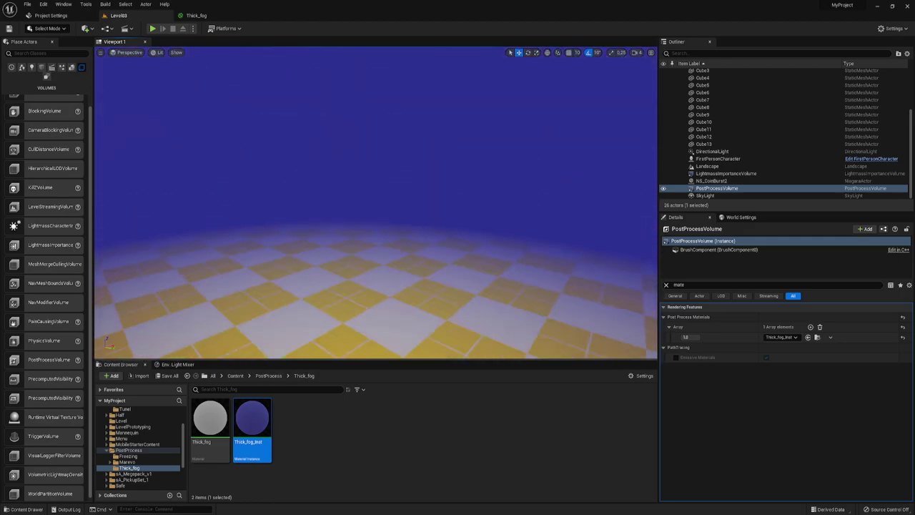
right_click_drag(375, 286, 375, 286)
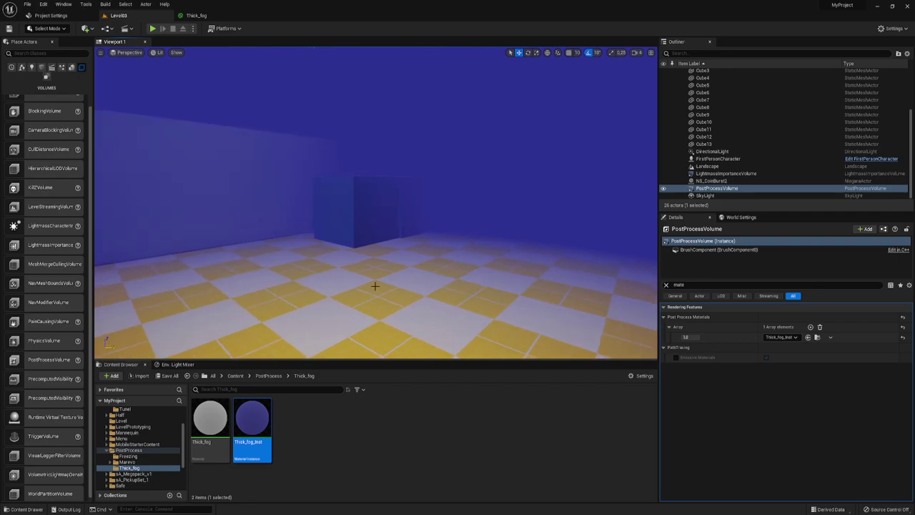
Set BP_Sky_Sphere's Directional Light Actor to None and its Sun Height to -1.0.
right_click_drag(410, 157, 409, 157)
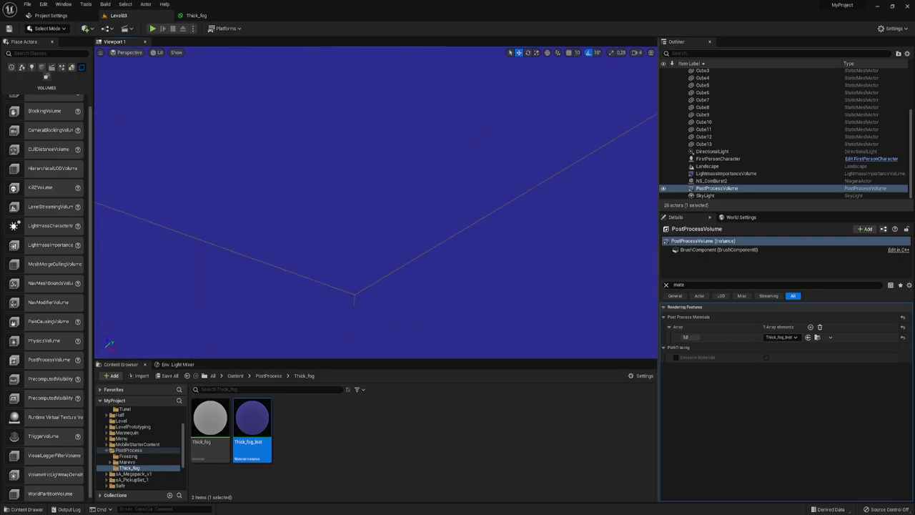
left_click(410, 157)
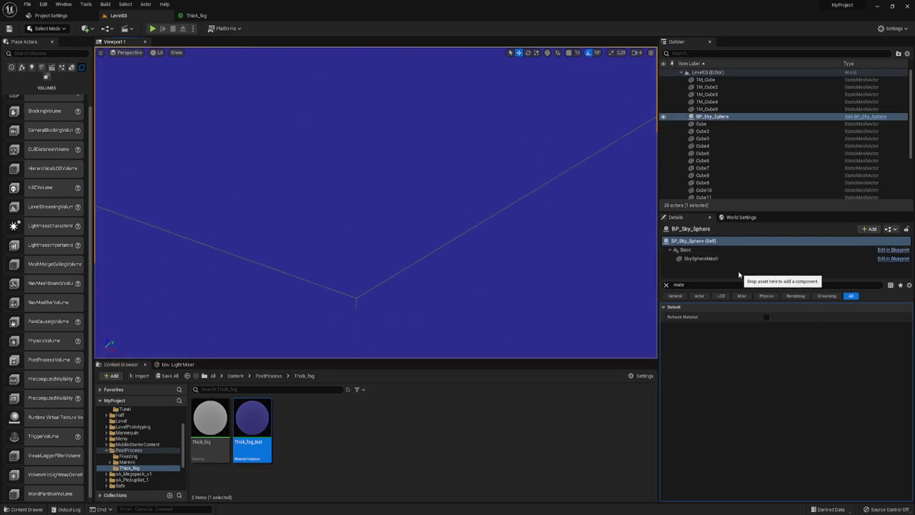
left_click(666, 285)
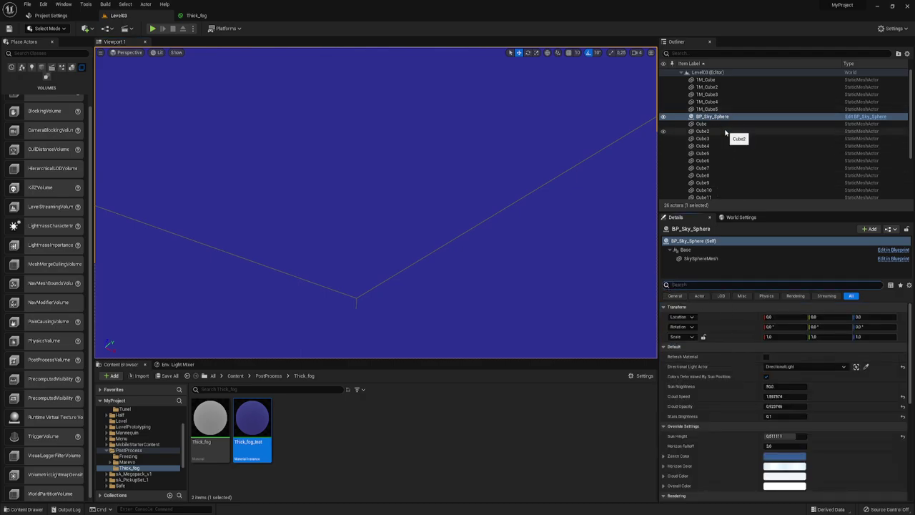
left_click(797, 368)
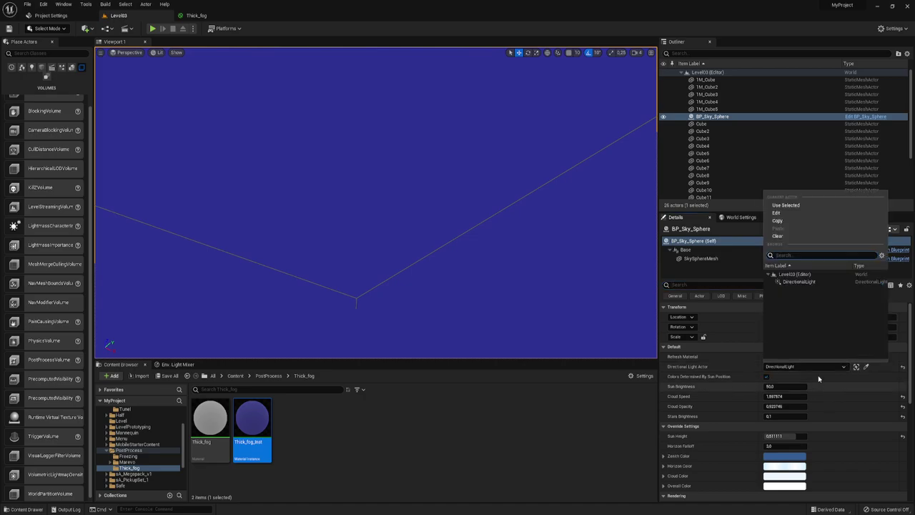
left_click(778, 236)
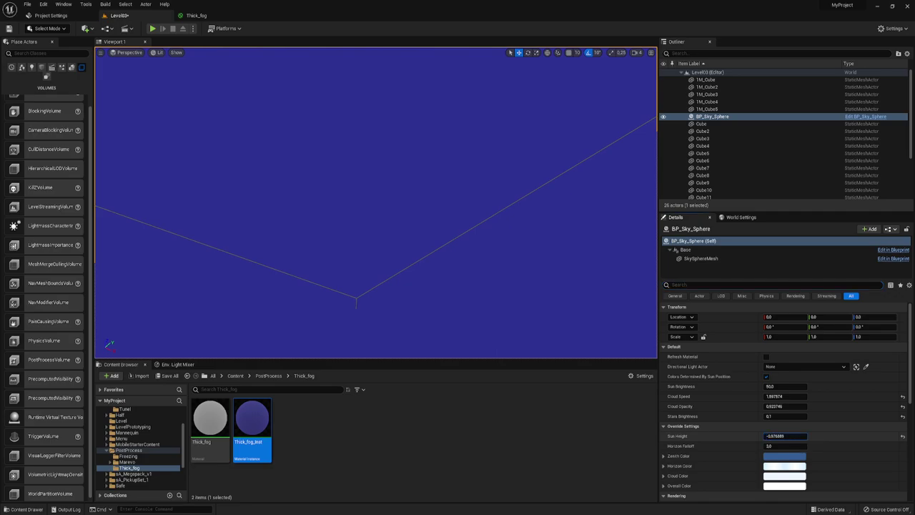
type("-1")
key("Return")
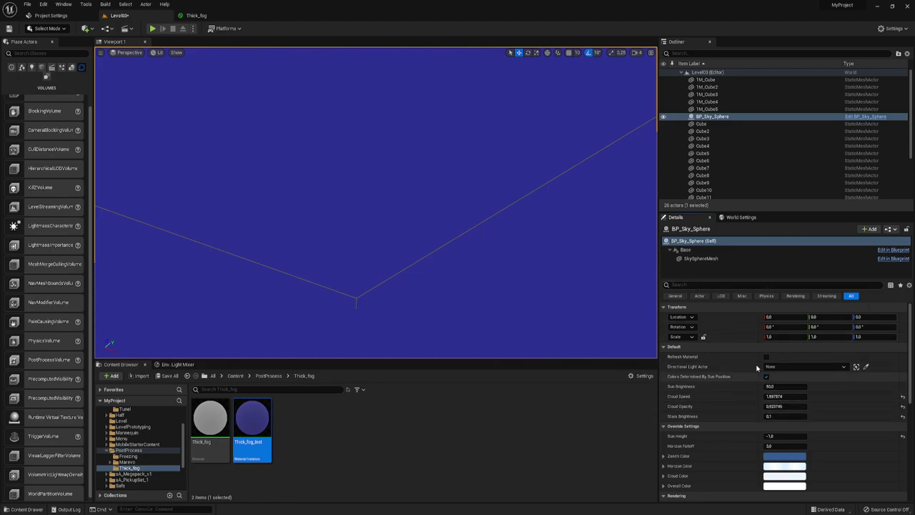
scroll(751, 168, "down", 5)
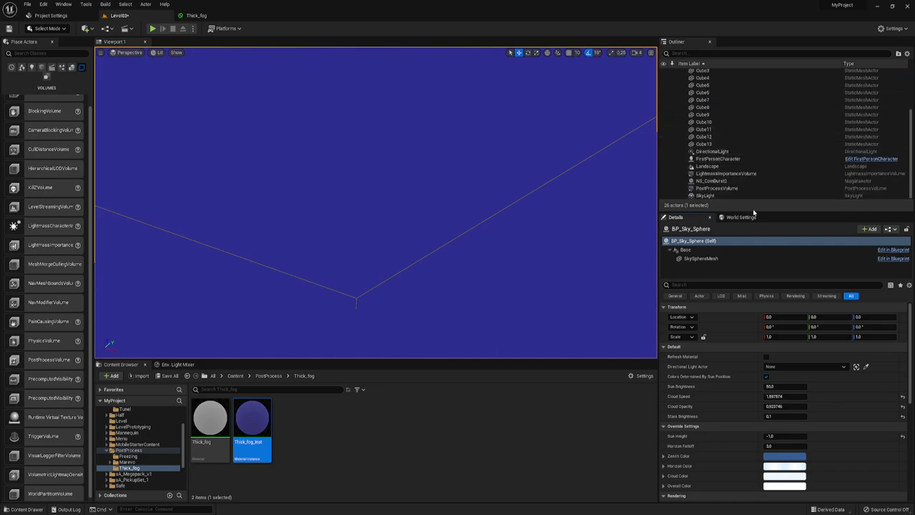
Turn on Real Time Capture for the SkyLight.
left_click(716, 188)
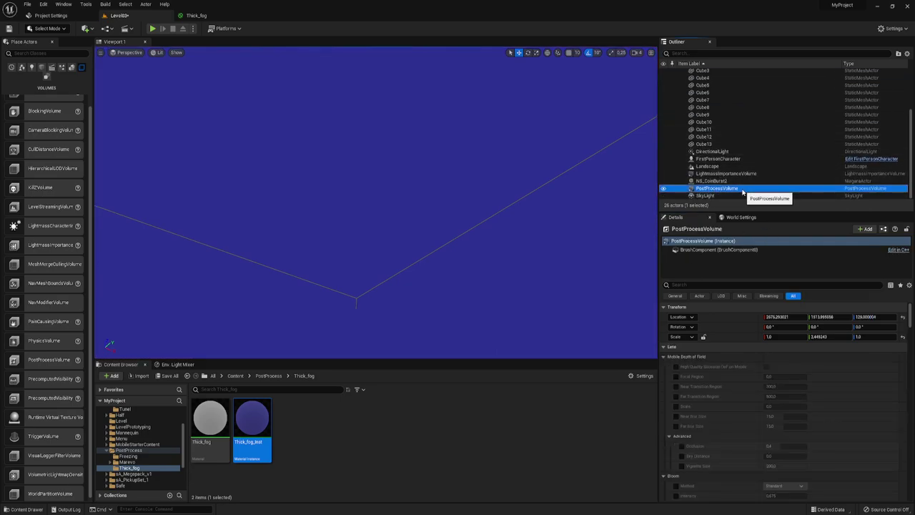
left_click(704, 196)
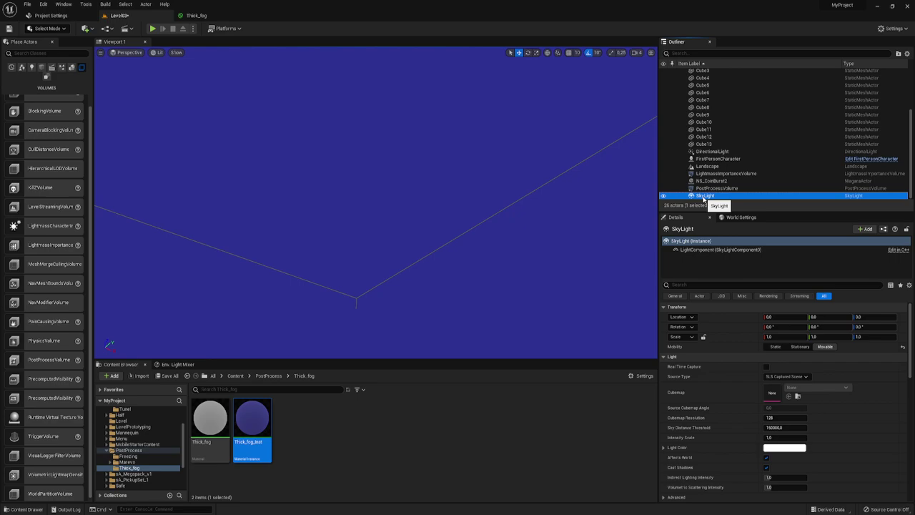
left_click(767, 366)
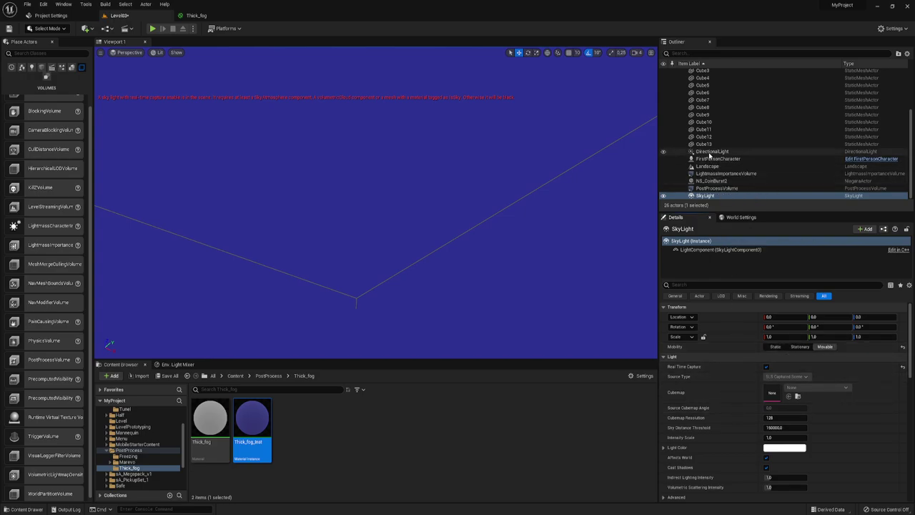
Set the DirectionalLight intensity to 0.2 lux and turn off Cast Shadows.
left_click(712, 152)
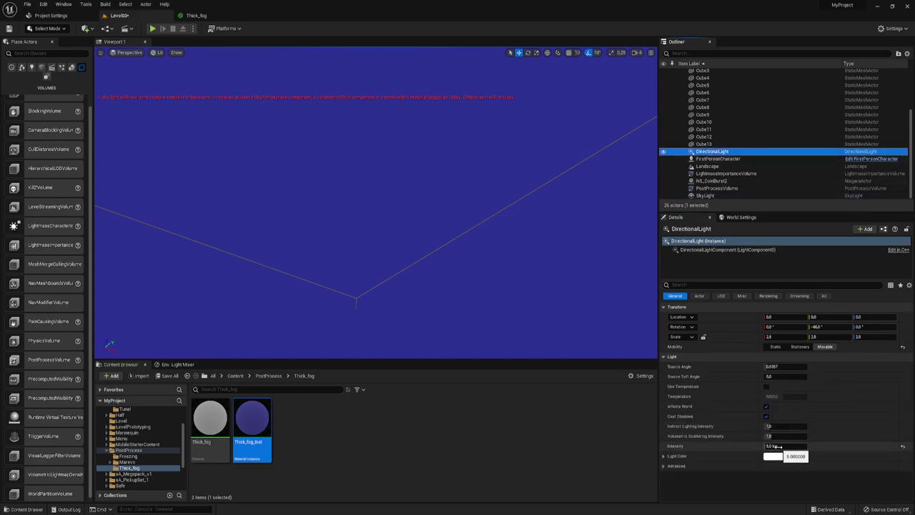
left_click(776, 447)
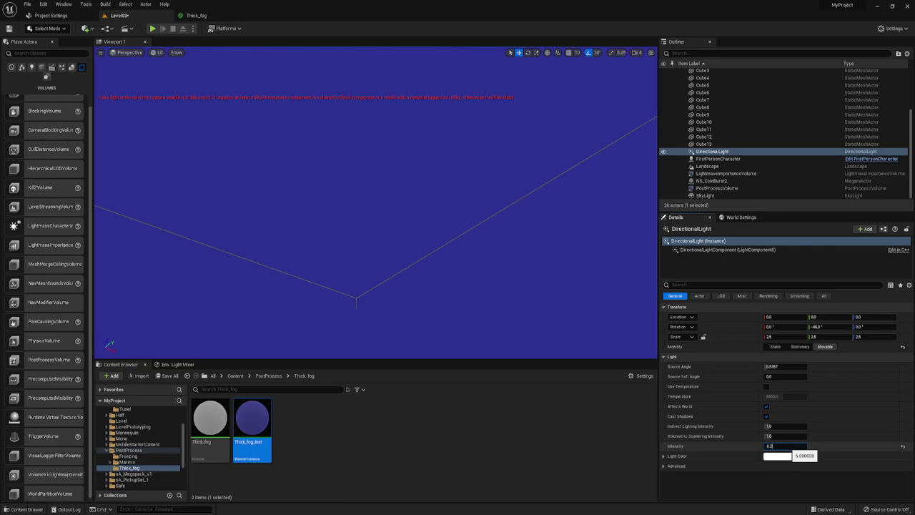
left_click(766, 417)
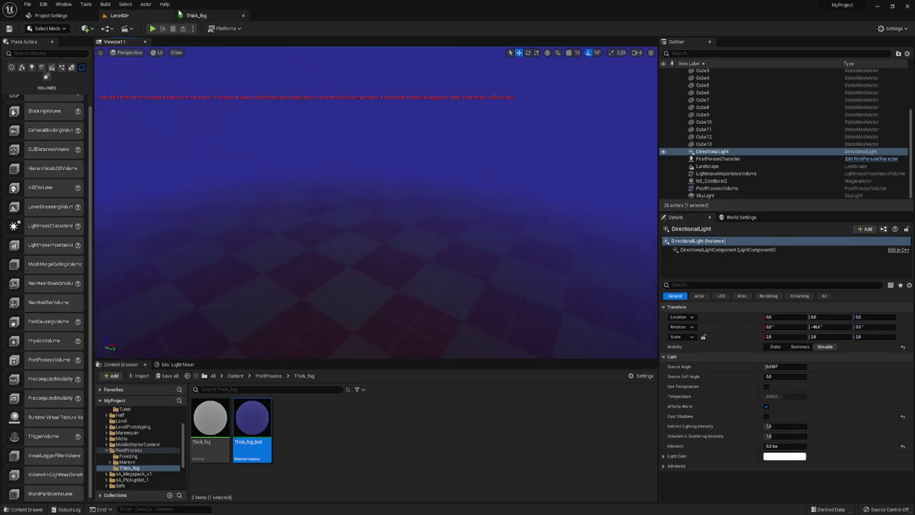
Play-test Level03 briefly to check the fog, then stop the session.
left_click(152, 28)
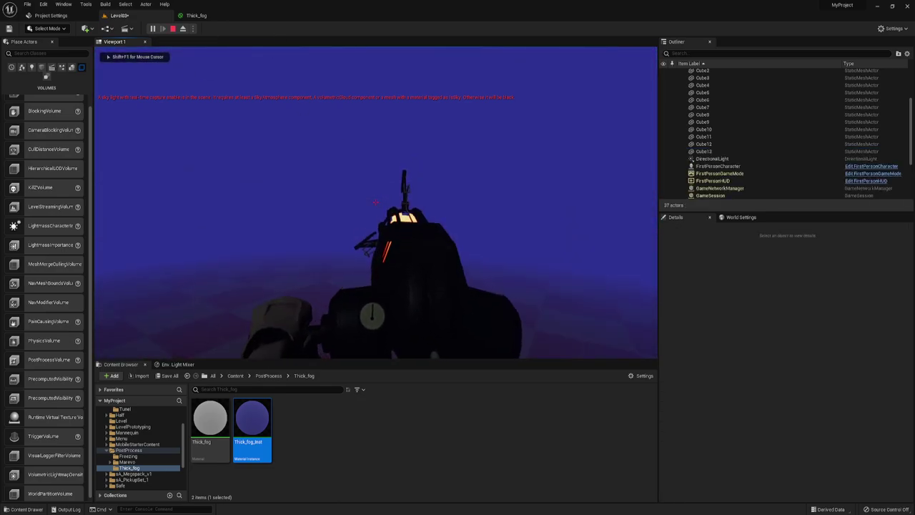
key("shift+F1")
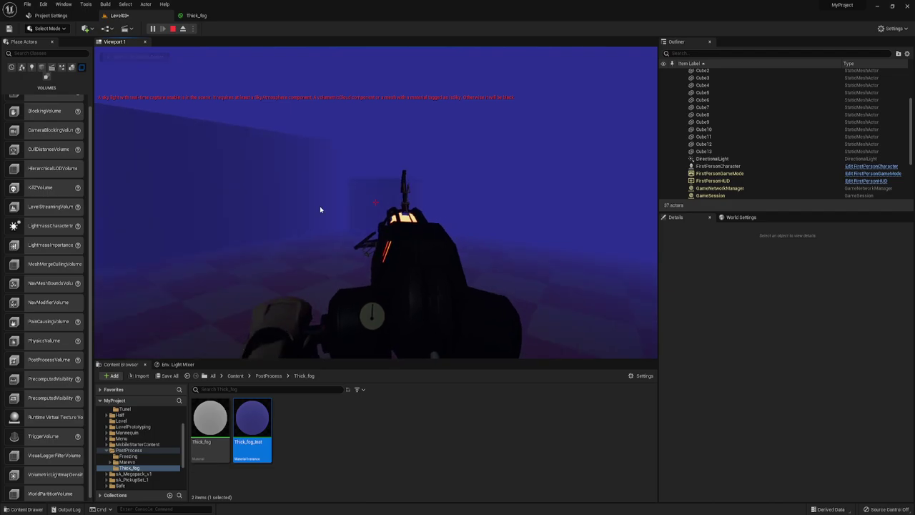
key("Escape")
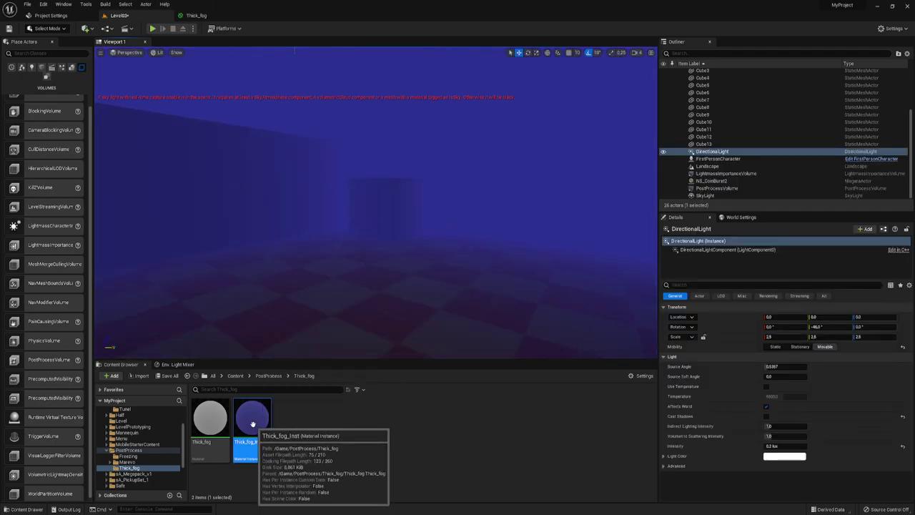
Open Thick_fog_Inst as a floating window positioned over the level view.
double_click(252, 422)
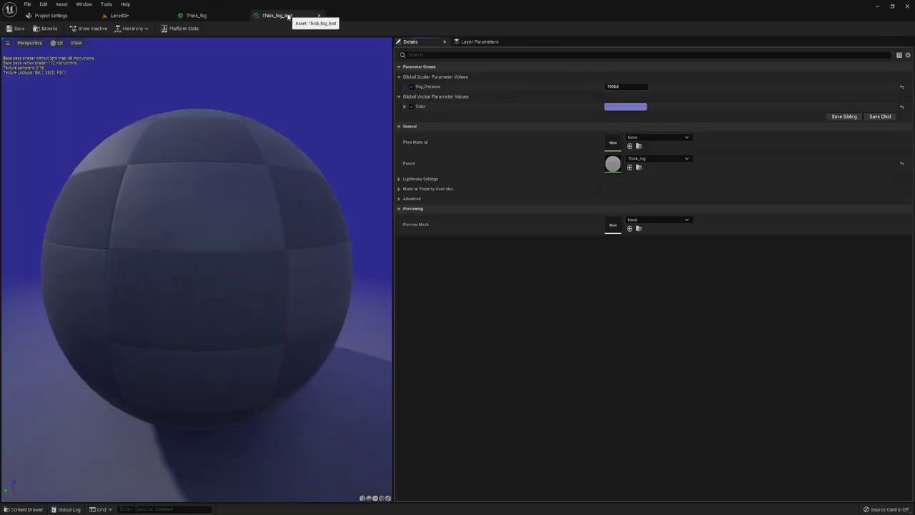
left_click_drag(286, 16, 422, 142)
left_click(129, 17)
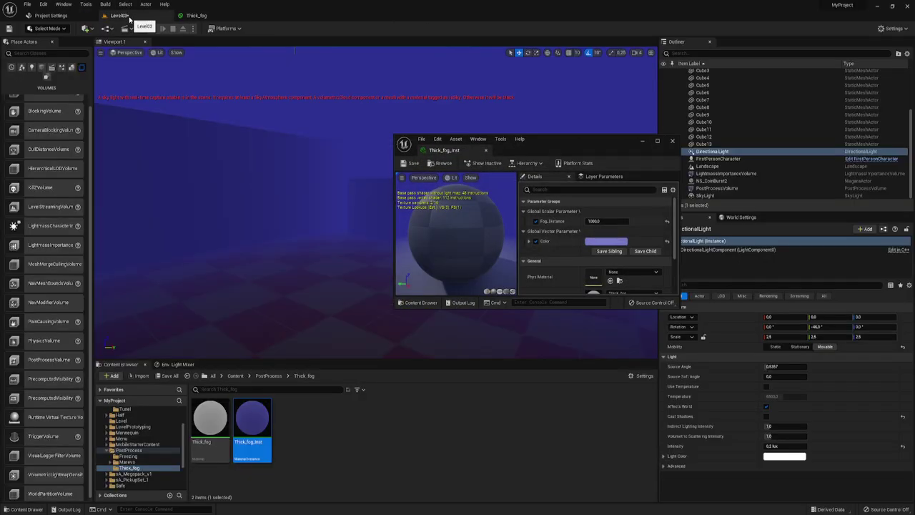
left_click_drag(558, 143, 491, 90)
Change the Thick_fog_Inst fog Color from blue-violet to a very dark, nearly neutral grey.
left_click(540, 189)
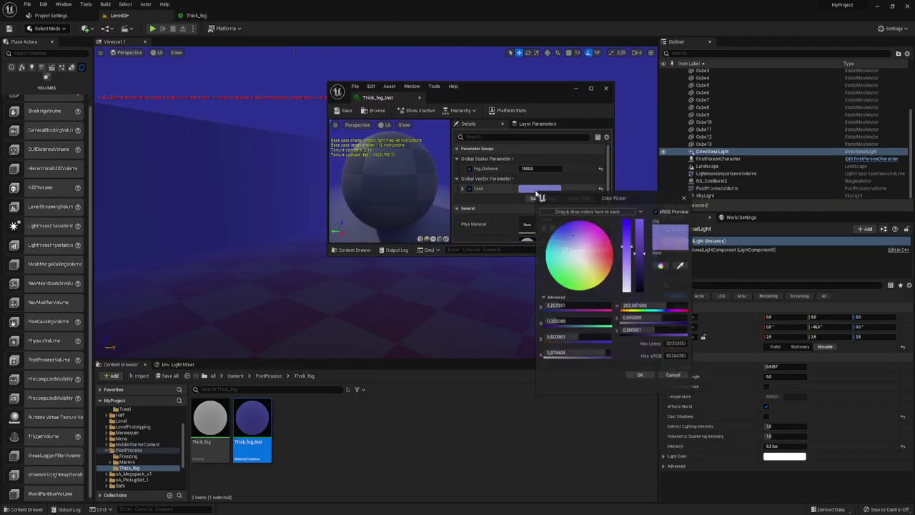
left_click_drag(641, 242, 643, 234)
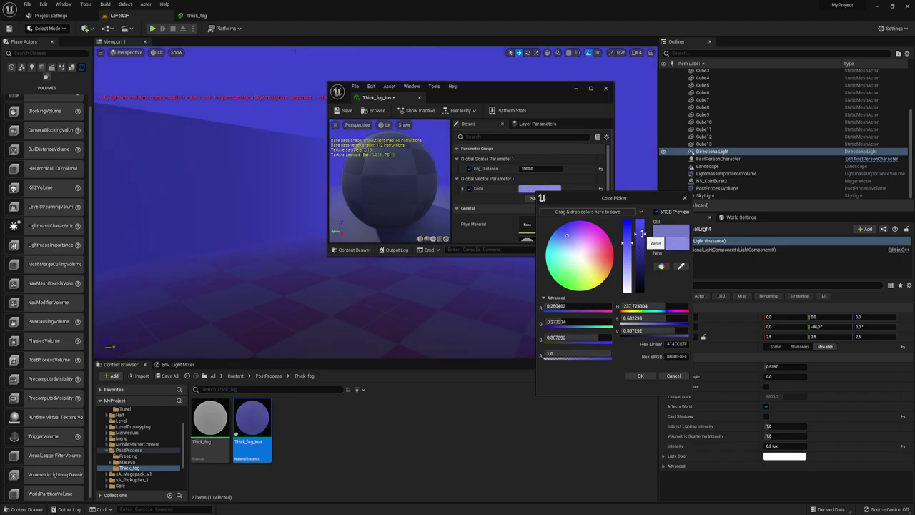
left_click_drag(579, 236, 563, 222)
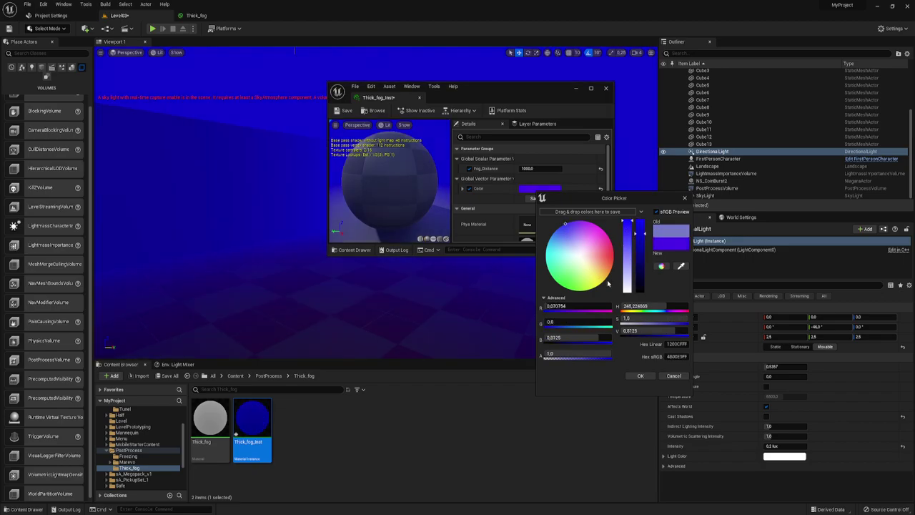
left_click(636, 281)
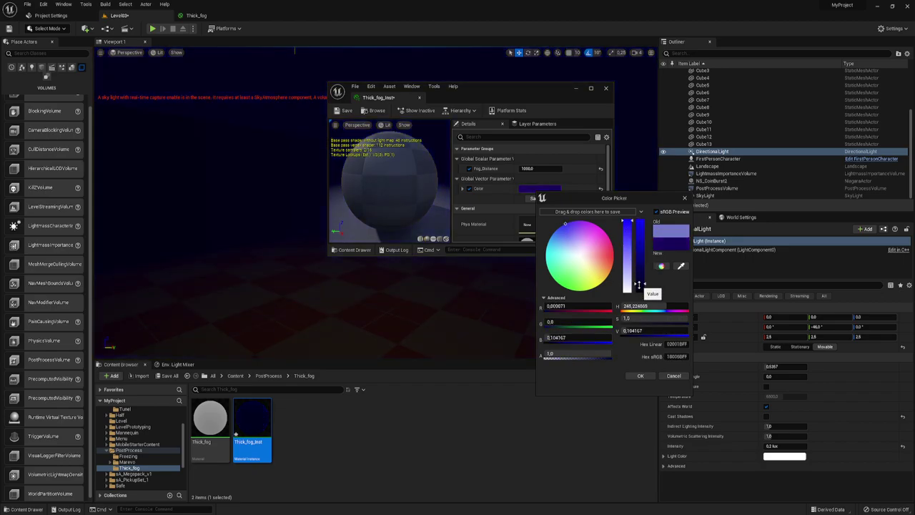
left_click_drag(639, 284, 638, 276)
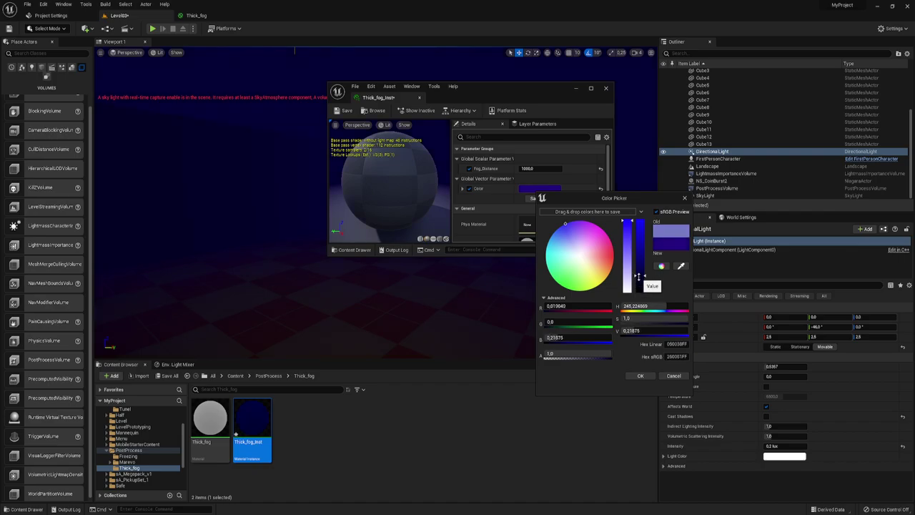
left_click(582, 254)
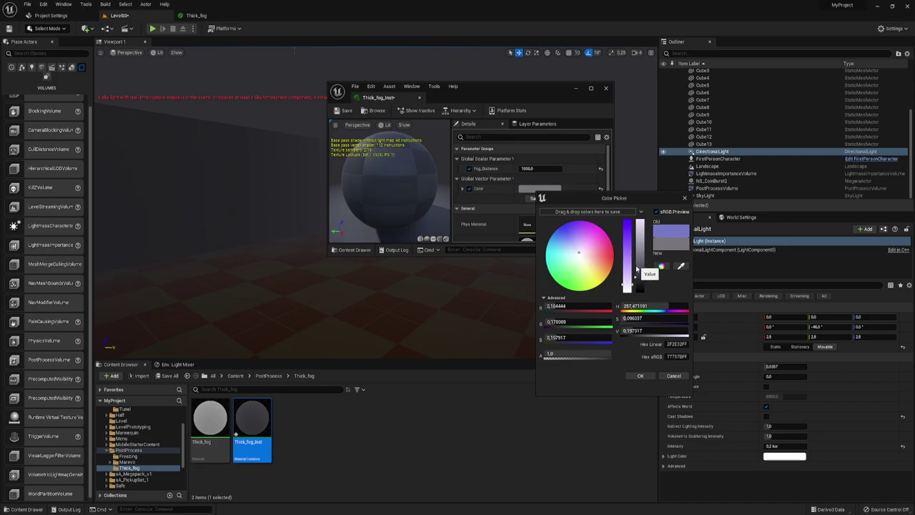
left_click_drag(638, 281, 640, 285)
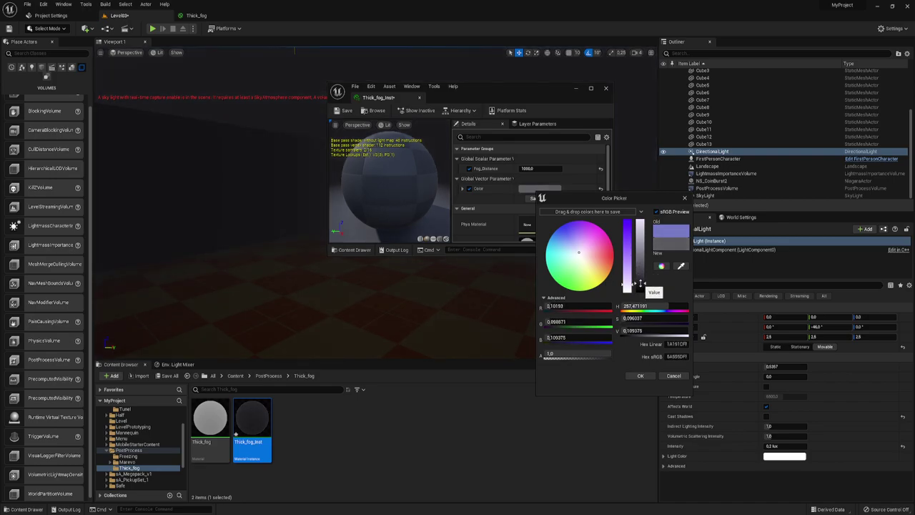
left_click(640, 374)
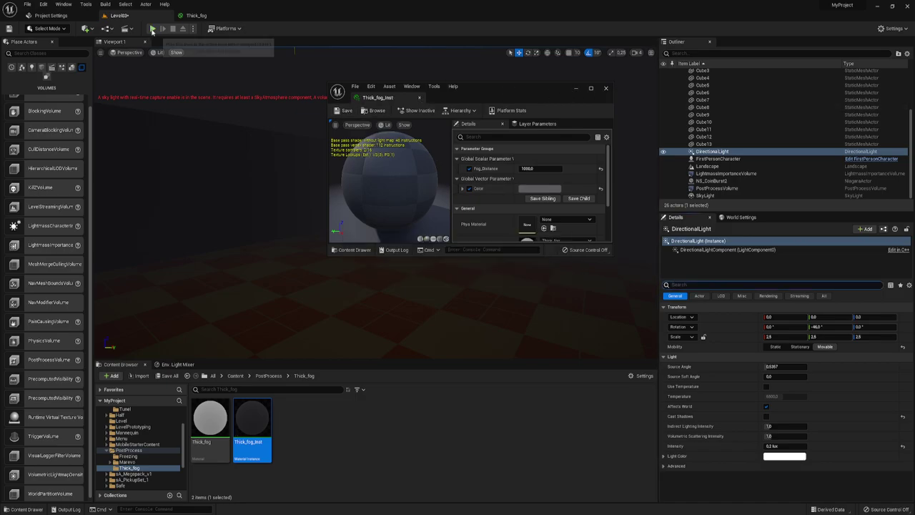
Play-test the dark grey fog, move the Thick_fog_Inst window aside, and play-test again.
left_click(153, 29)
key("Escape")
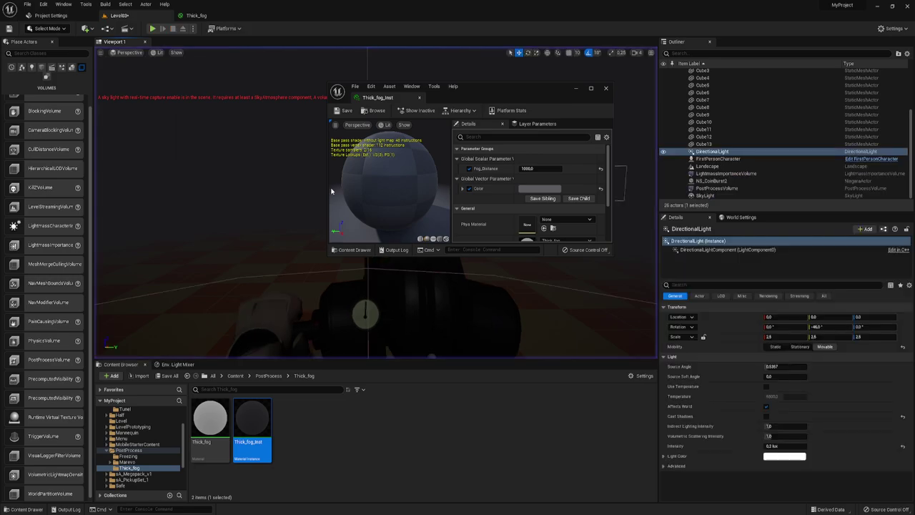
left_click_drag(549, 92, 914, 186)
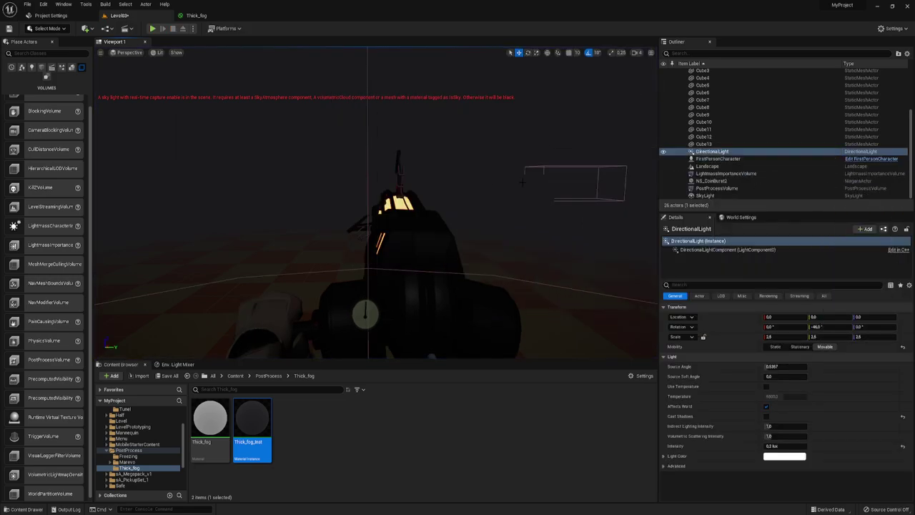
left_click_drag(523, 182, 501, 164)
left_click(153, 28)
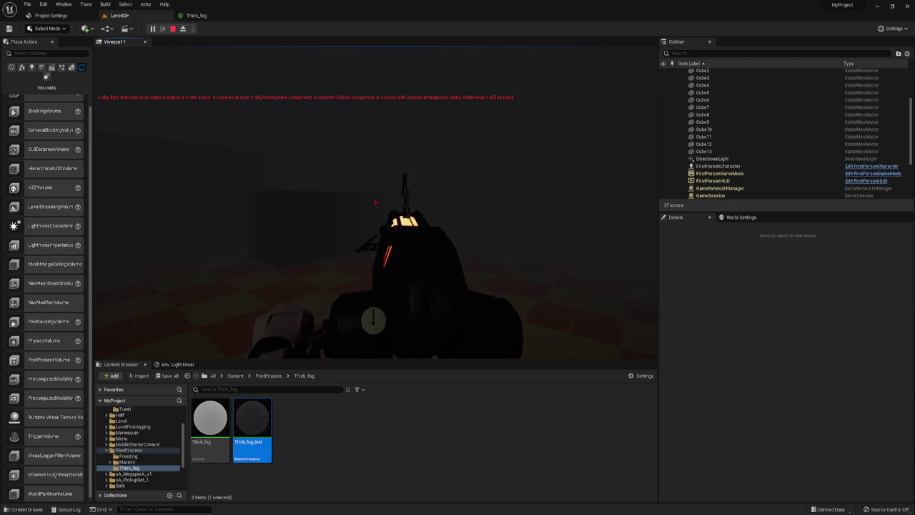
Duplicate the Lerp in Thick_fog and feed the first Lerp's result into the new Lerp's B.
key("Escape")
left_click(207, 17)
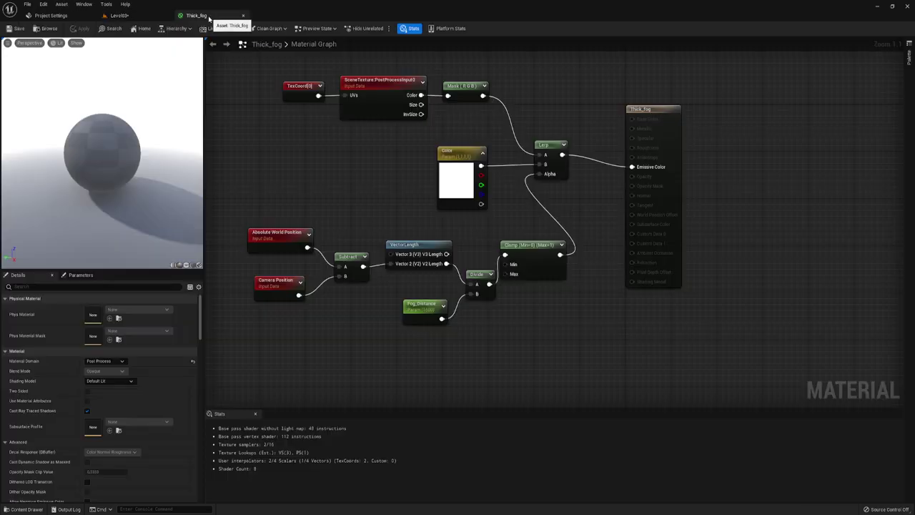
left_click_drag(647, 143, 801, 146)
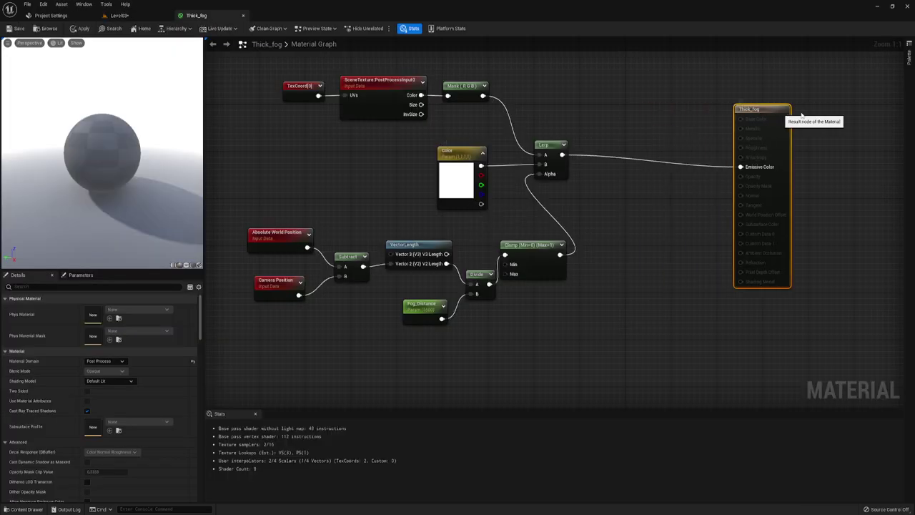
right_click_drag(703, 201, 618, 207)
left_click(461, 171)
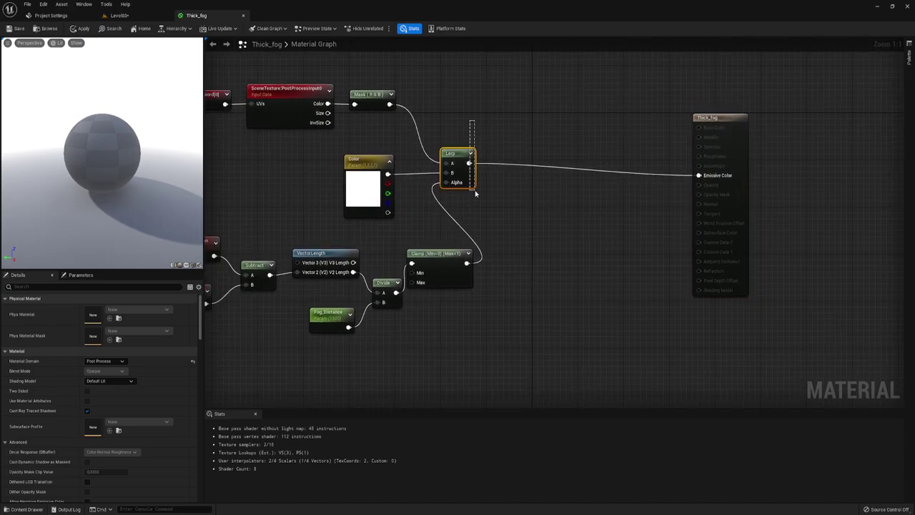
key("ctrl+d")
mouse_move(600, 198)
left_mouse_down()
mouse_move(586, 164)
mouse_move(392, 106)
left_mouse_up()
left_click_drag(573, 185, 469, 163)
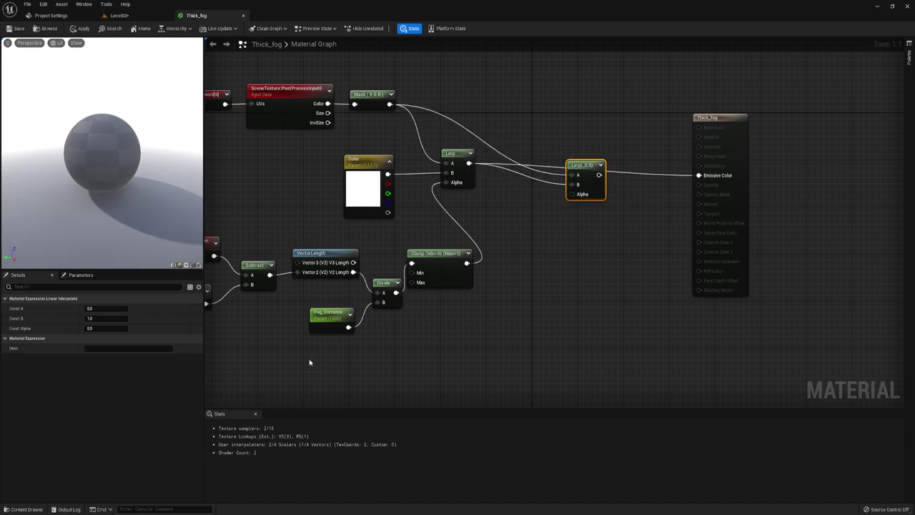
Duplicate the Fog_Distance and Divide pair, wiring V2 Length through it to the new Lerp's Alpha.
right_click_drag(311, 364, 397, 325)
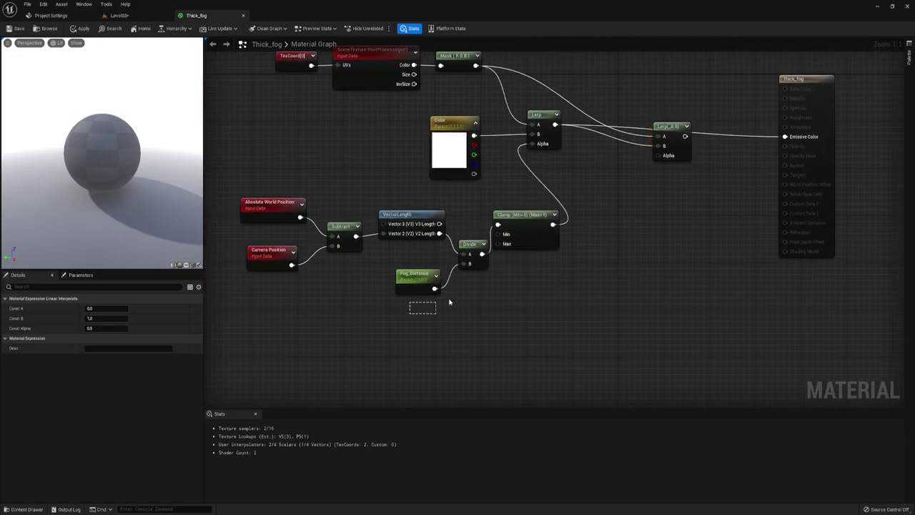
left_click_drag(485, 278, 479, 259)
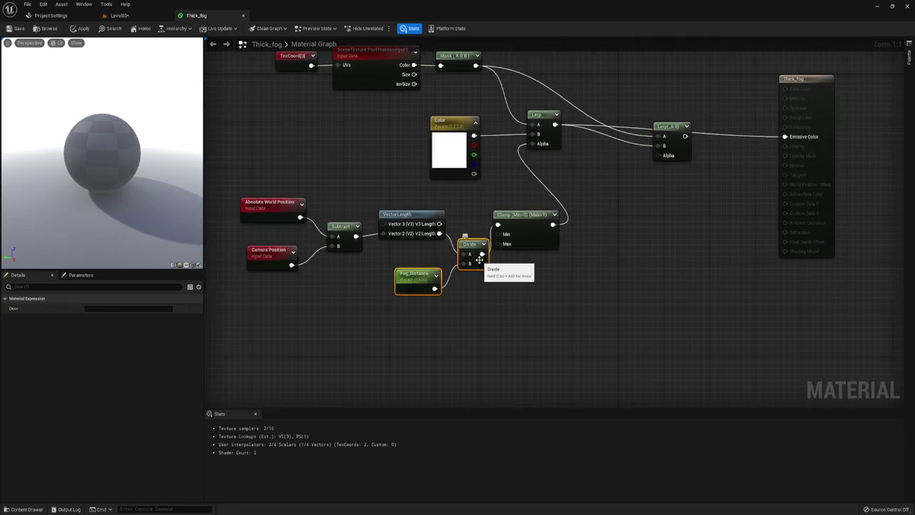
key("ctrl+d")
right_click_drag(417, 228, 322, 256)
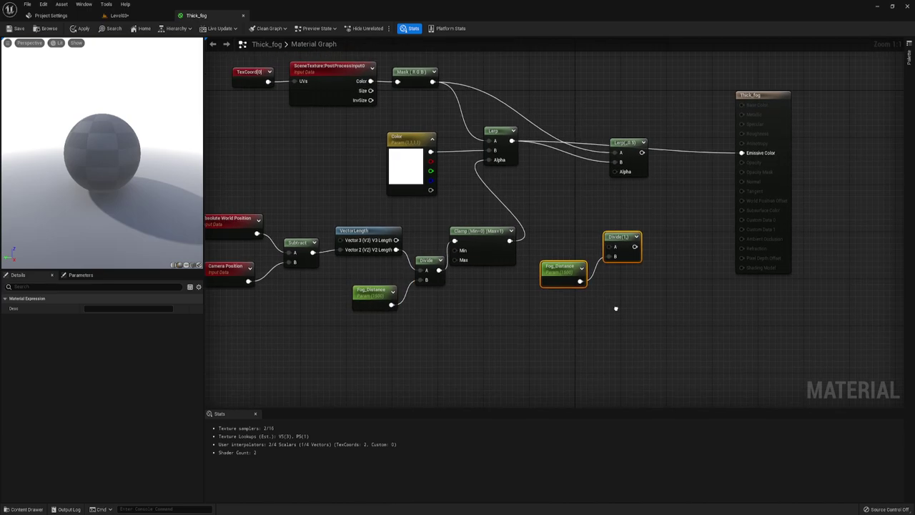
mouse_move(343, 252)
left_mouse_down()
mouse_move(374, 236)
mouse_move(557, 261)
left_mouse_up()
left_click(346, 262)
right_click_drag(625, 264, 576, 286)
mouse_move(526, 279)
left_mouse_down()
mouse_move(512, 205)
mouse_move(525, 278)
left_mouse_up()
Set the new Fog_Distance default to 1000, connect the new Lerp to Emissive Color, and save.
left_click(461, 300)
type("1")
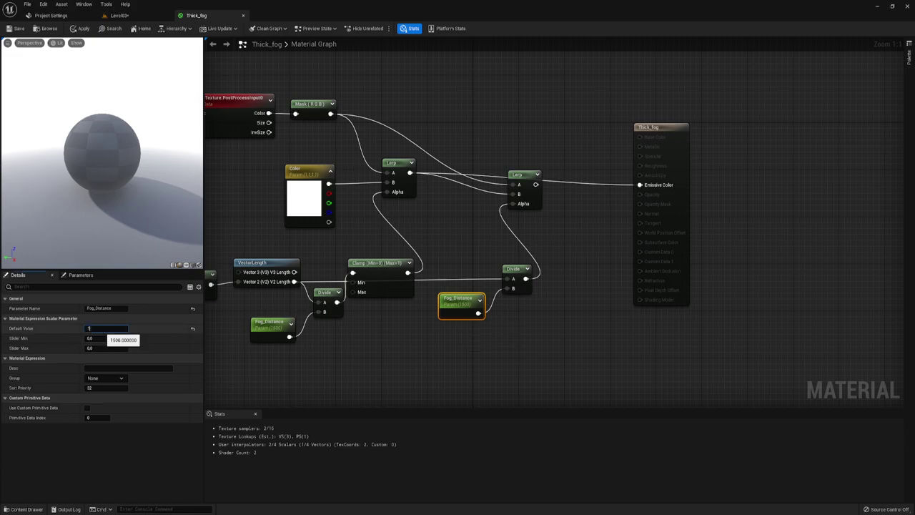
type("00")
key("Return")
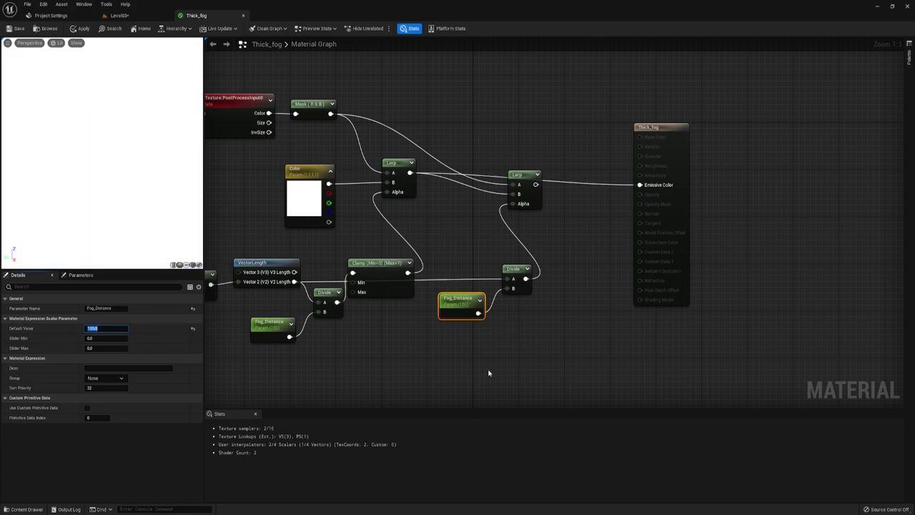
left_click_drag(536, 185, 640, 186)
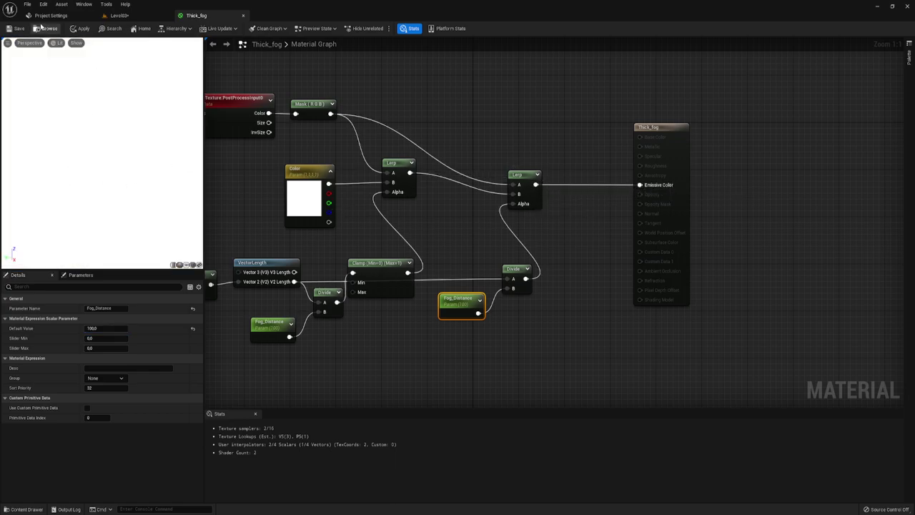
left_click(17, 28)
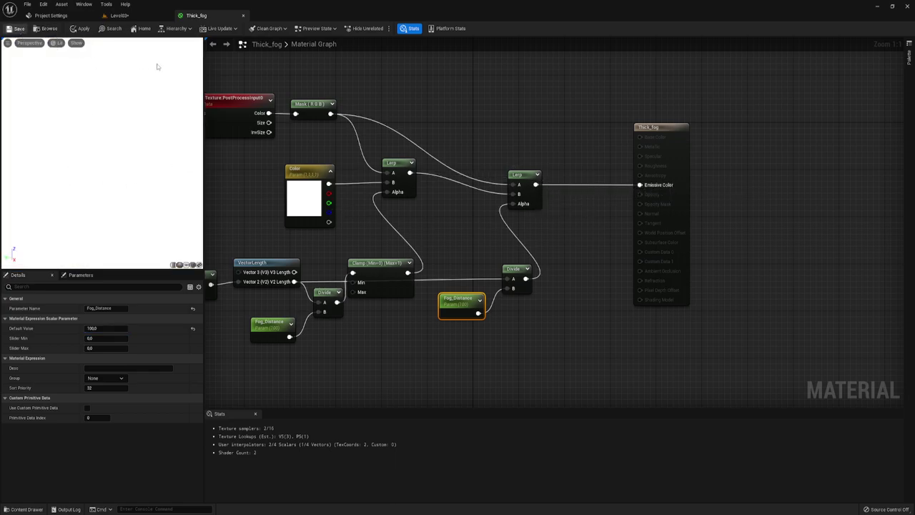
left_click(129, 16)
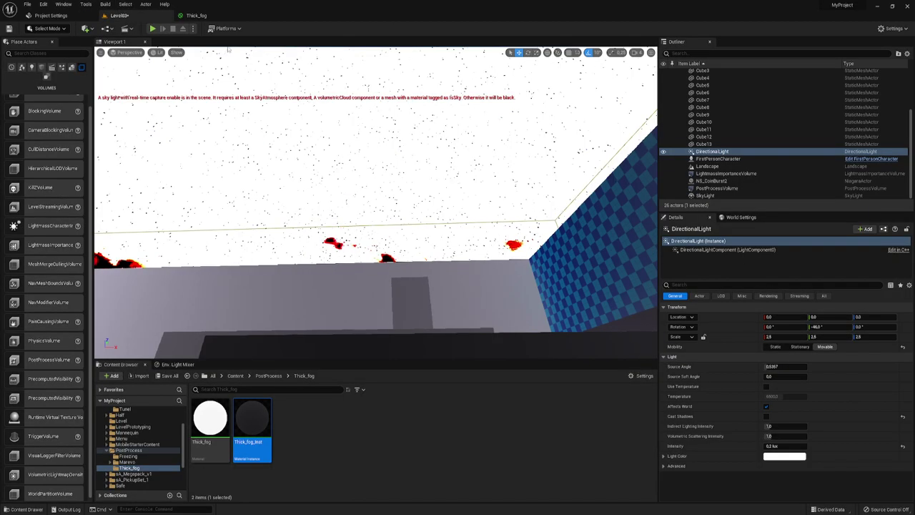
key("f")
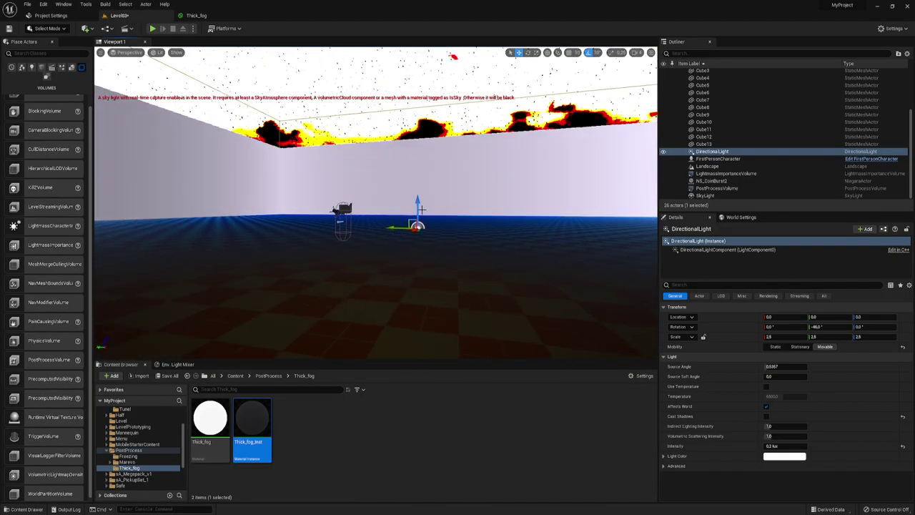
key("alt+p")
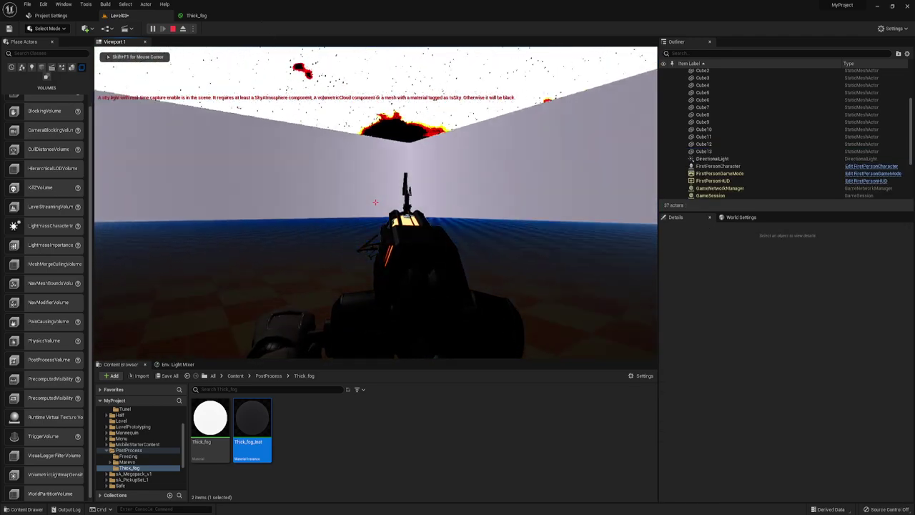
key("Escape")
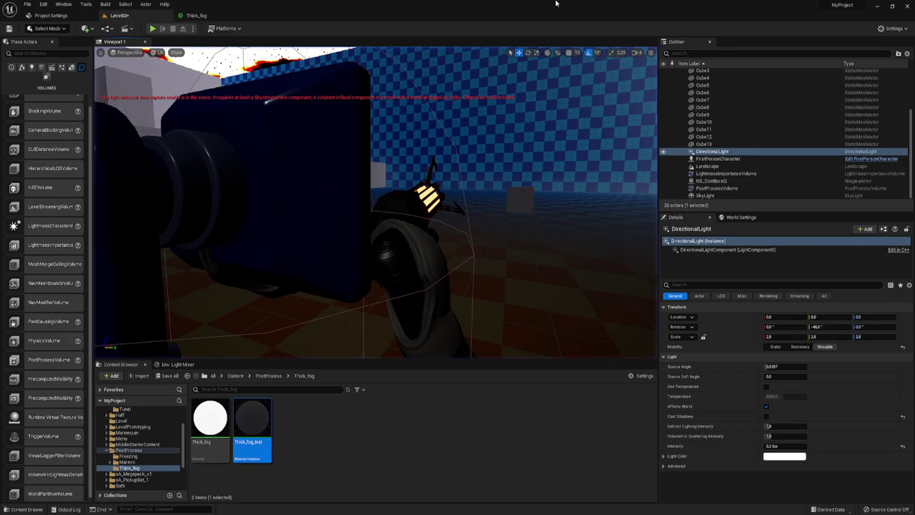
left_click(190, 16)
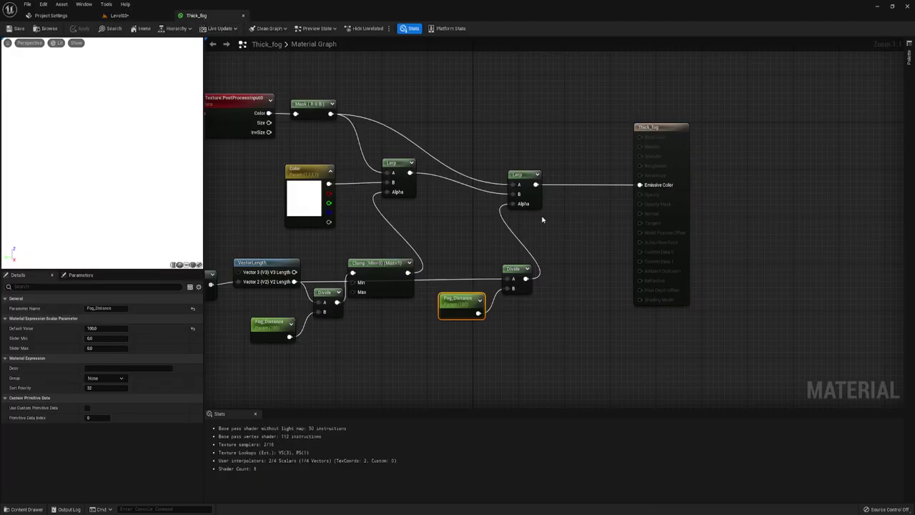
Add a Clamp between the second Divide and the outer Lerp's Alpha, save Thick_fog, and return to Level03.
right_click_drag(490, 241, 513, 229)
left_click_drag(549, 266, 565, 264)
type("cla")
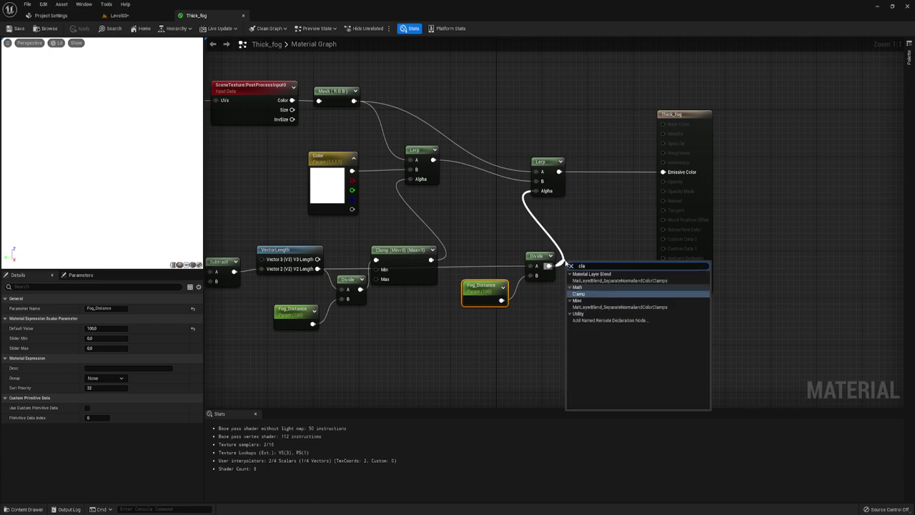
left_click(572, 293)
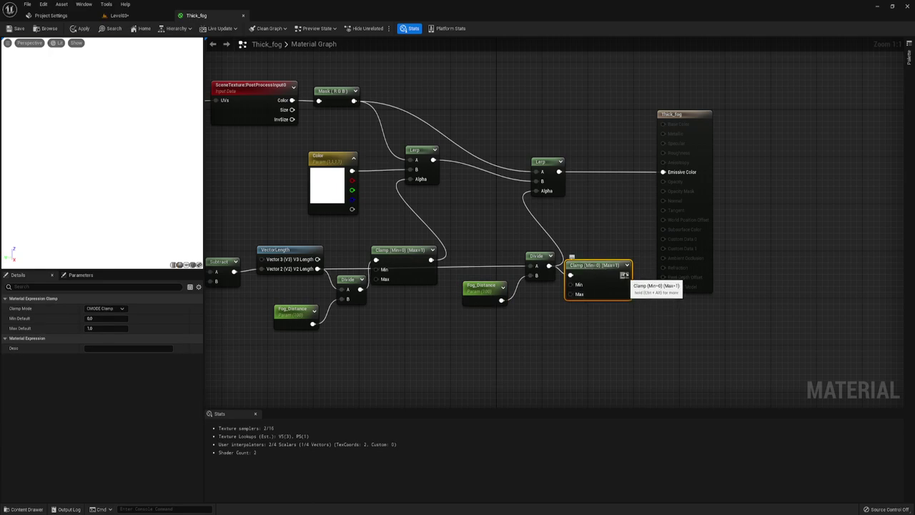
left_click_drag(626, 275, 542, 190)
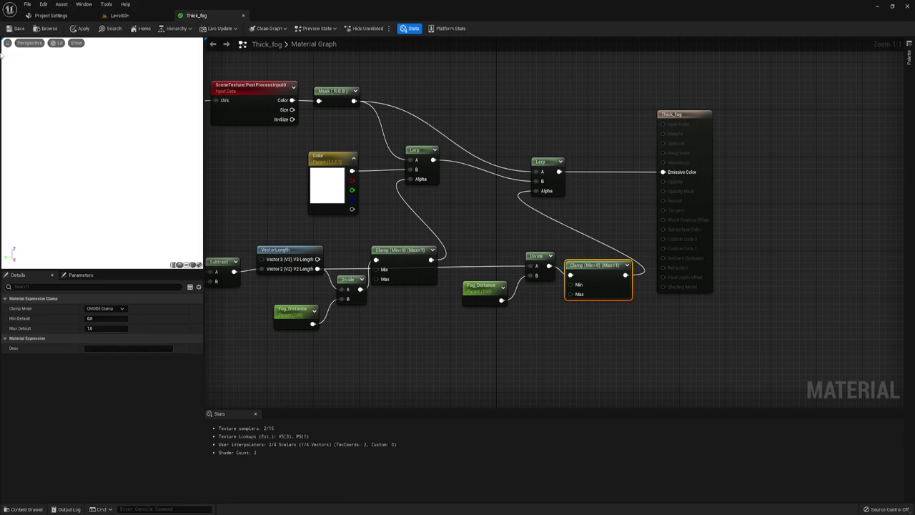
left_click(17, 28)
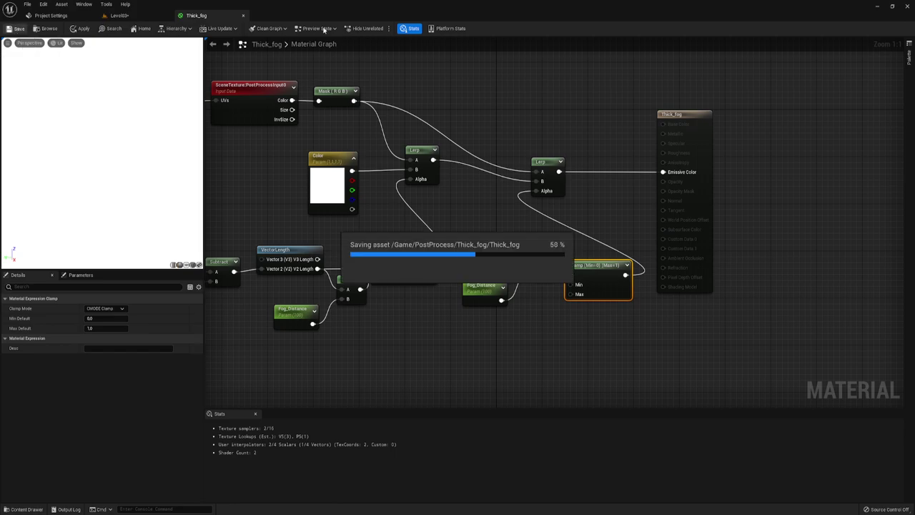
left_click(118, 16)
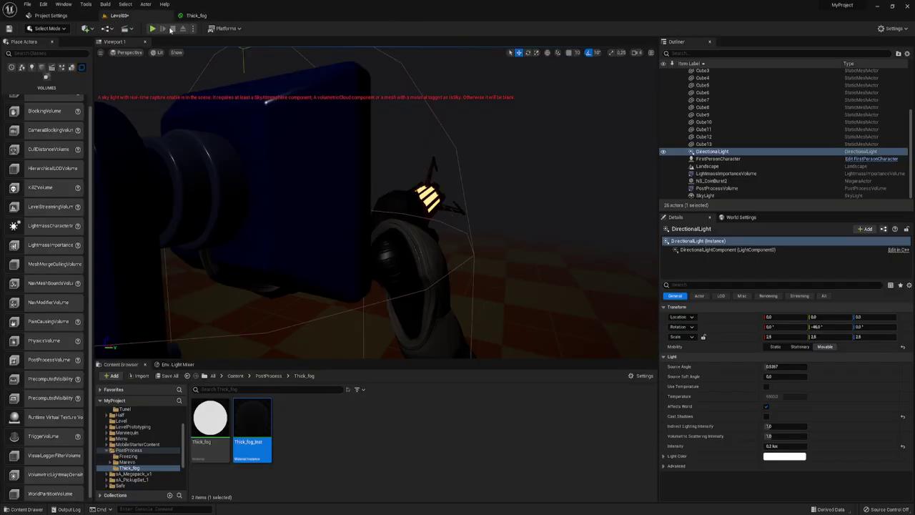
left_click(152, 29)
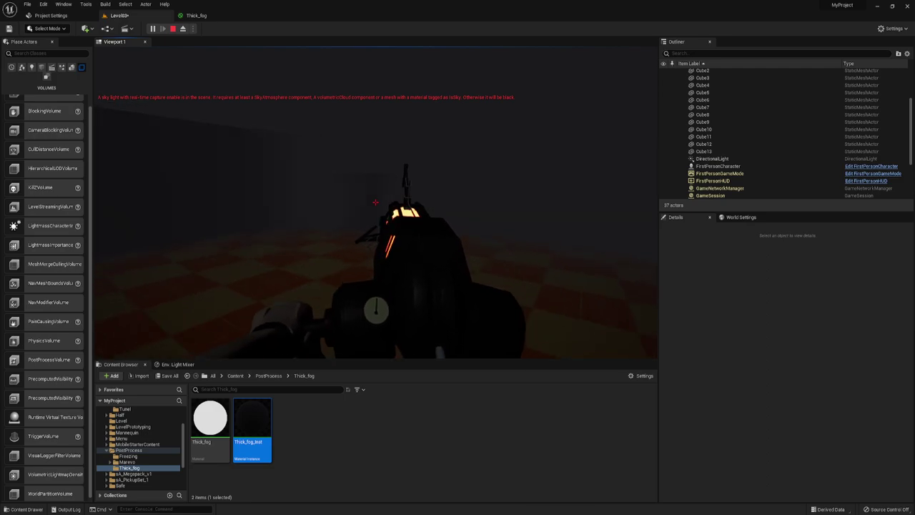
key("Escape")
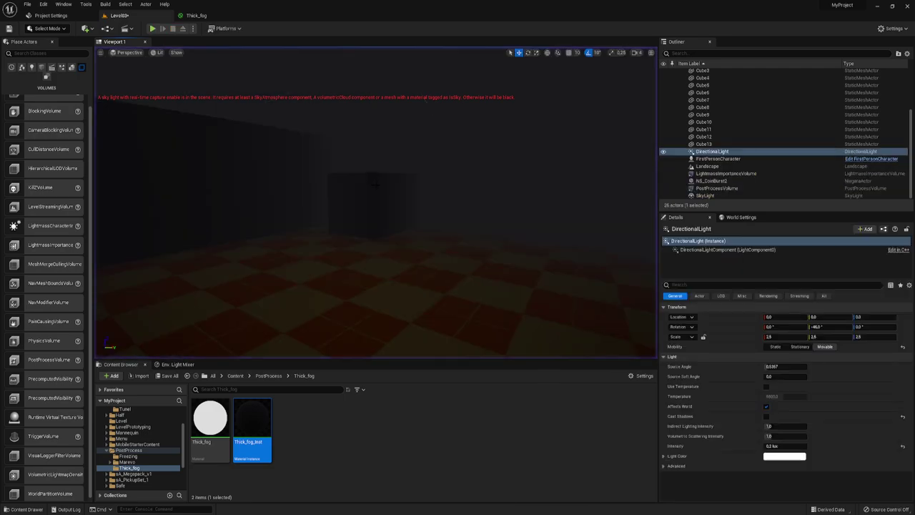
left_click(222, 16)
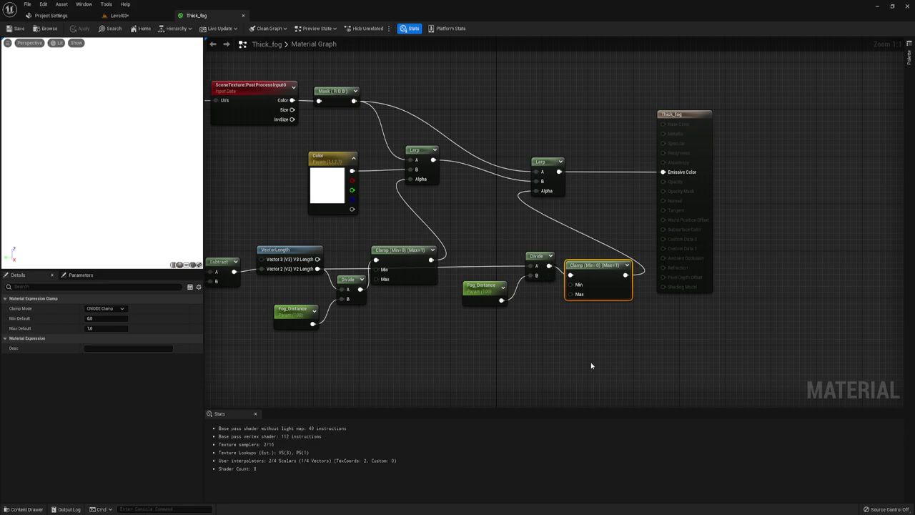
scroll(474, 346, "down", 3)
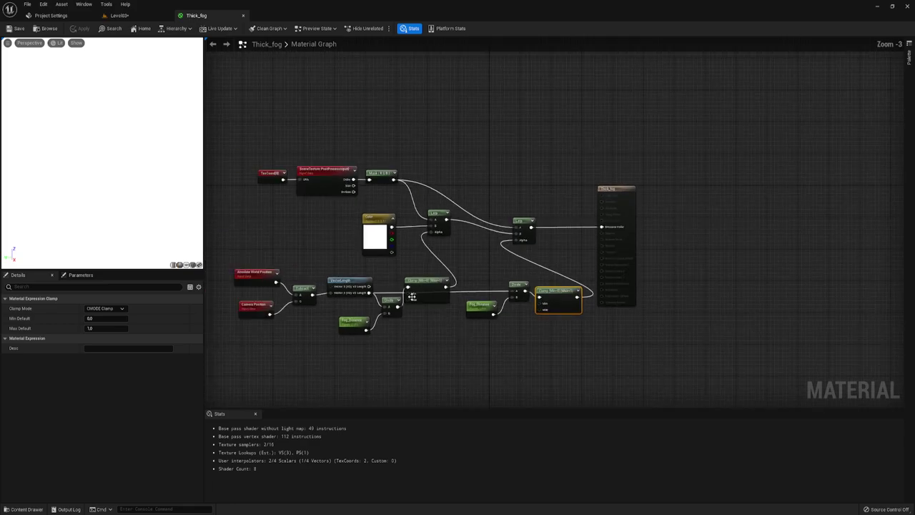
left_click(119, 15)
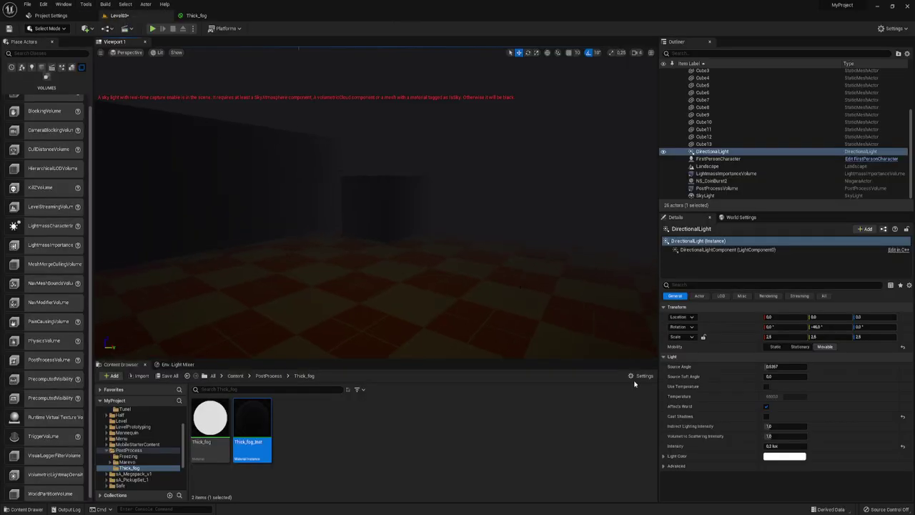